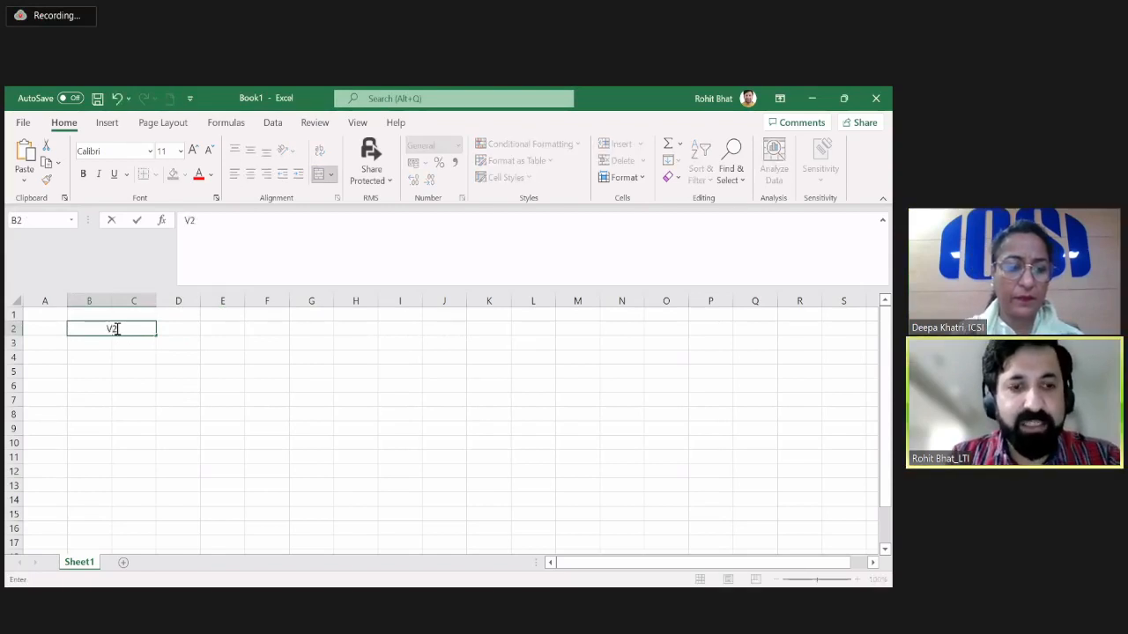
Merge and center cells D2:E2, and enter V3 as the heading there.
{"action": "key", "text": "Right"}
{"action": "key", "text": "Right"}
{"action": "key", "text": "Left"}
{"action": "key", "text": "shift+Right"}
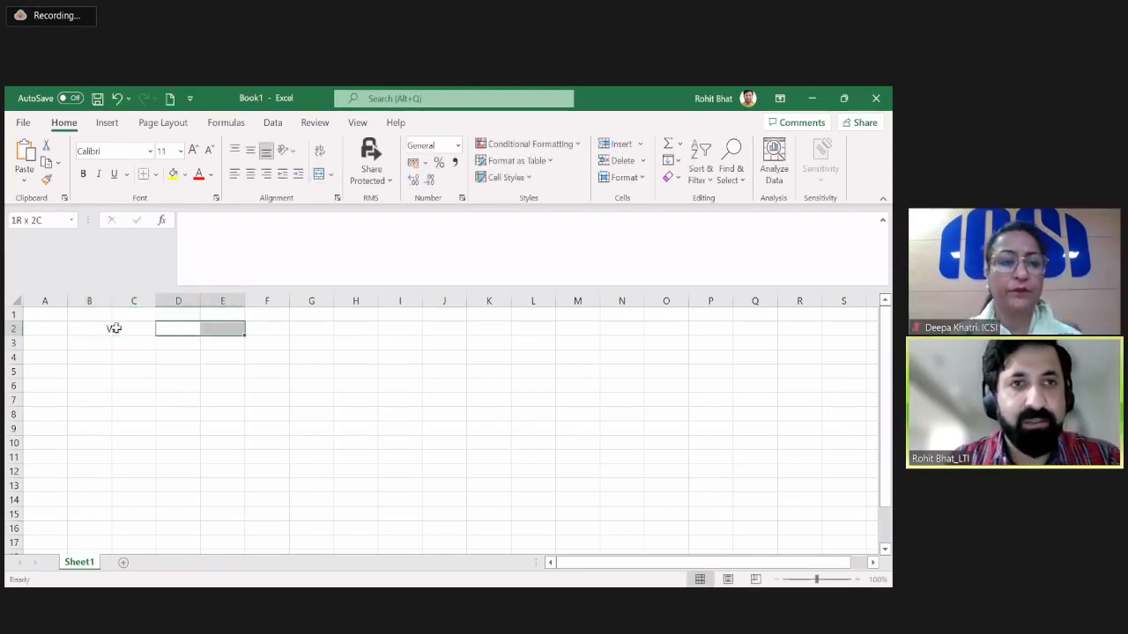
{"action": "left_click", "coordinate": [318, 174]}
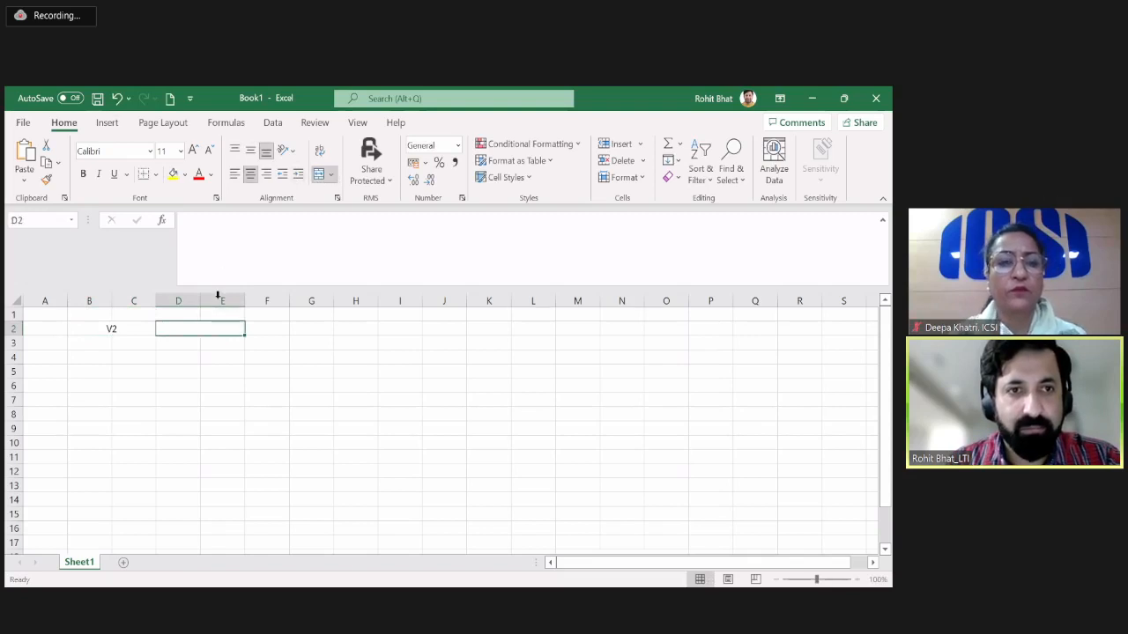
{"action": "double_click", "coordinate": [208, 329]}
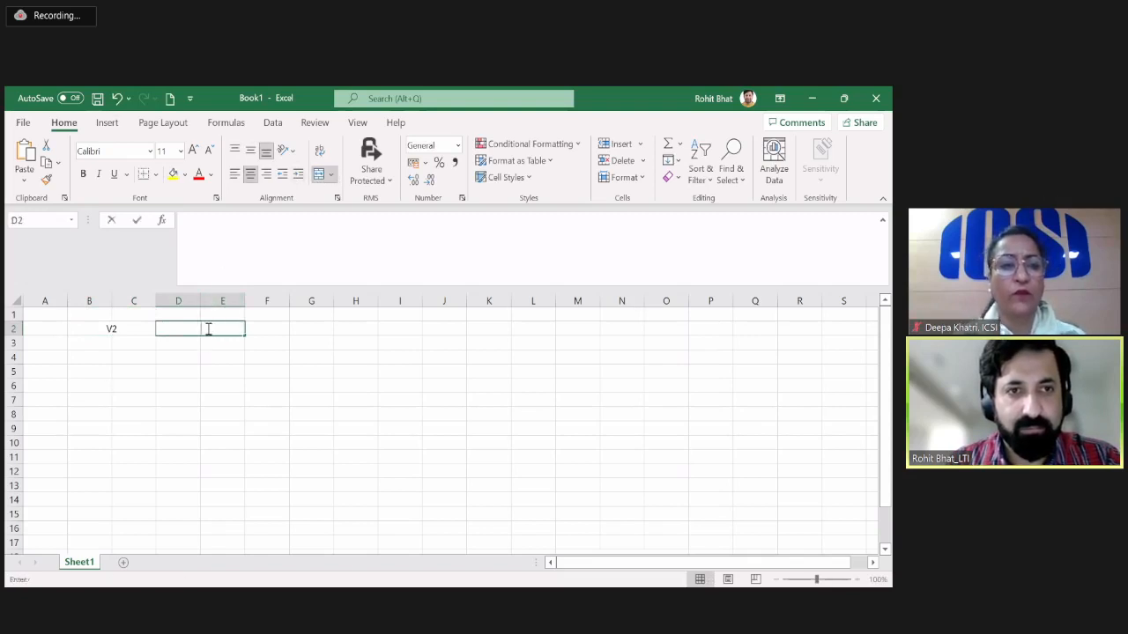
{"action": "type", "text": "3"}
{"action": "key", "text": "Tab"}
{"action": "key", "text": "Return"}
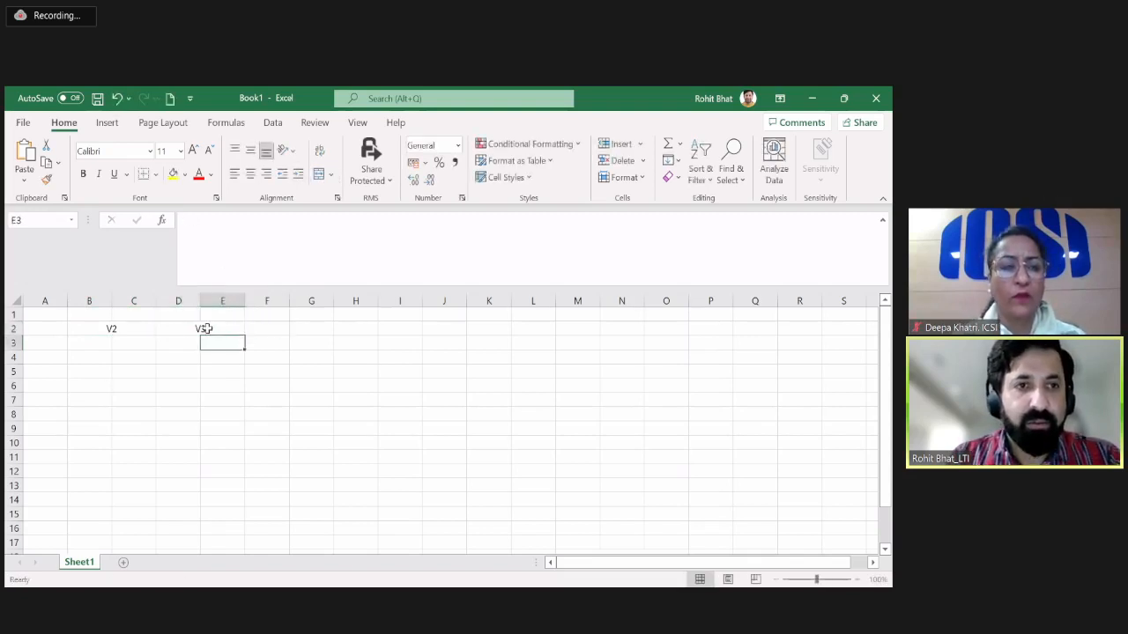
Enter the person's first name followed by 1 in cell B3, under the V2 heading.
{"action": "key", "text": "Left"}
{"action": "key", "text": "Left"}
{"action": "key", "text": "Left"}
{"action": "type", "text": "Ro"}
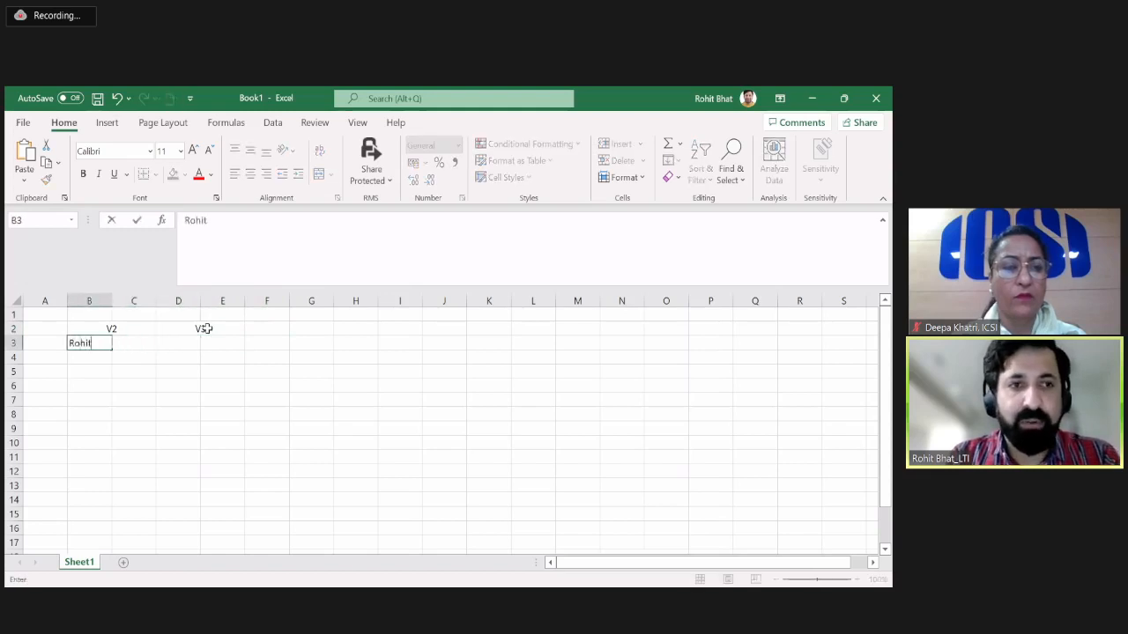
{"action": "type", "text": "hit 1"}
{"action": "key", "text": "Return"}
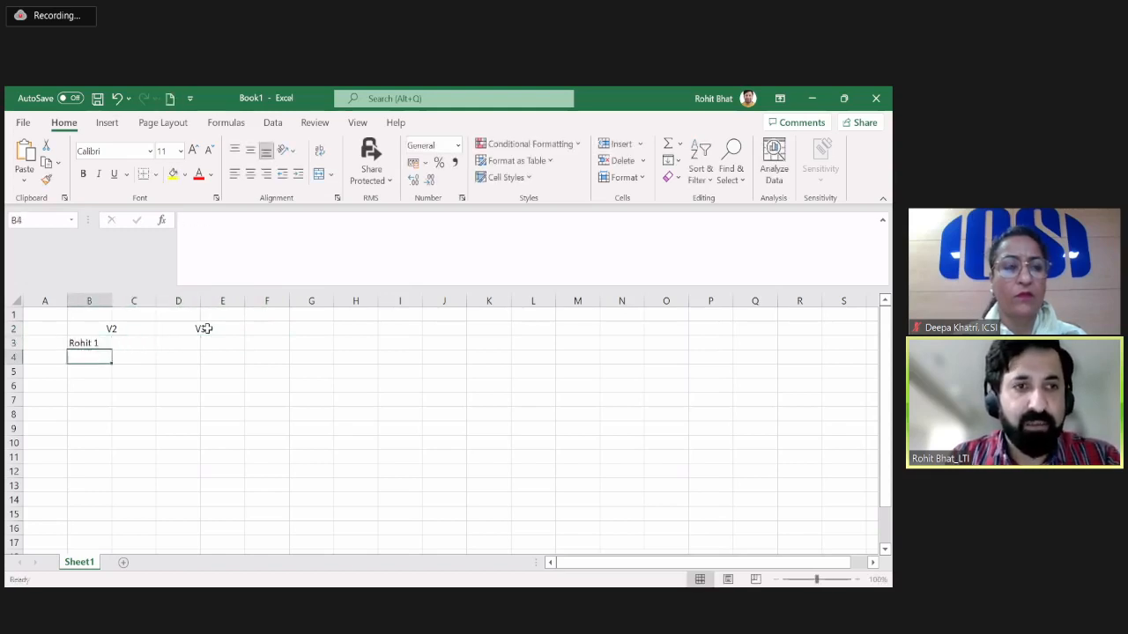
Copy the name entry from B3 down through cell B7.
{"action": "key", "text": "Up"}
{"action": "key", "text": "ctrl+c"}
{"action": "key", "text": "shift+Down"}
{"action": "key", "text": "shift+Down"}
{"action": "key", "text": "shift+Down"}
{"action": "key", "text": "shift+Down"}
{"action": "key", "text": "Return"}
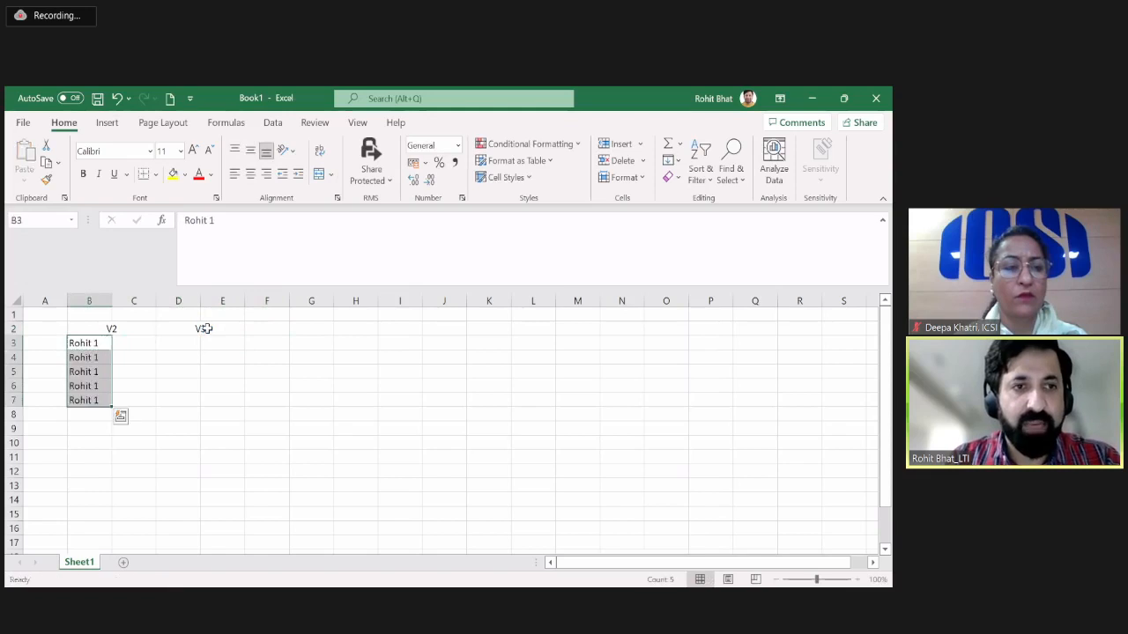
Change the number after the name to 2 in B4 and to 3 in B5.
{"action": "left_click", "coordinate": [101, 358]}
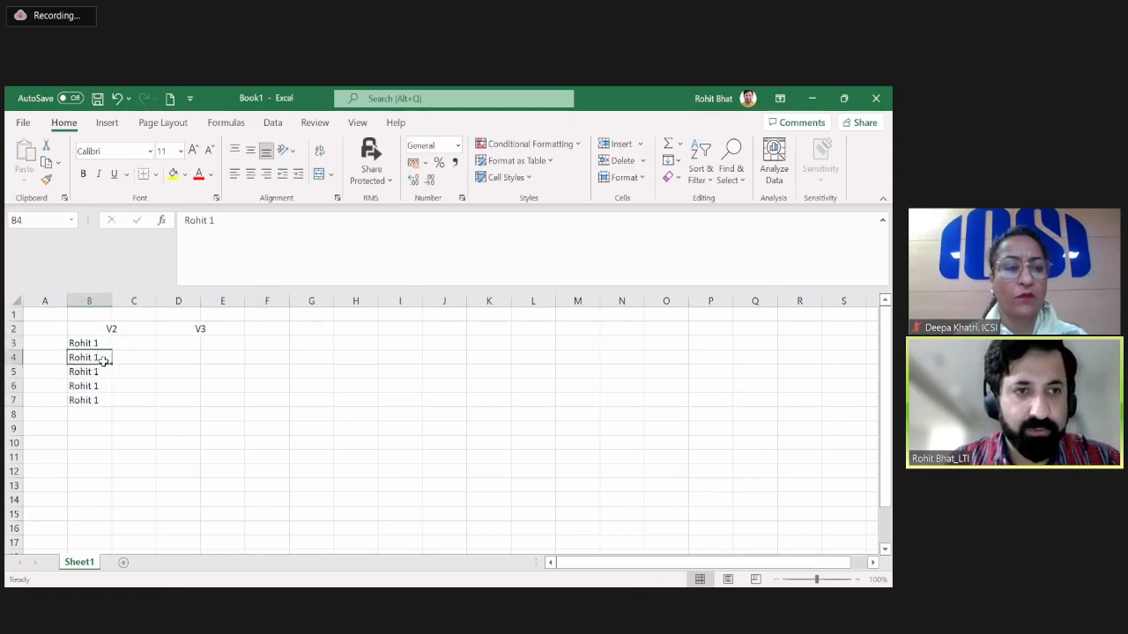
{"action": "double_click", "coordinate": [104, 359]}
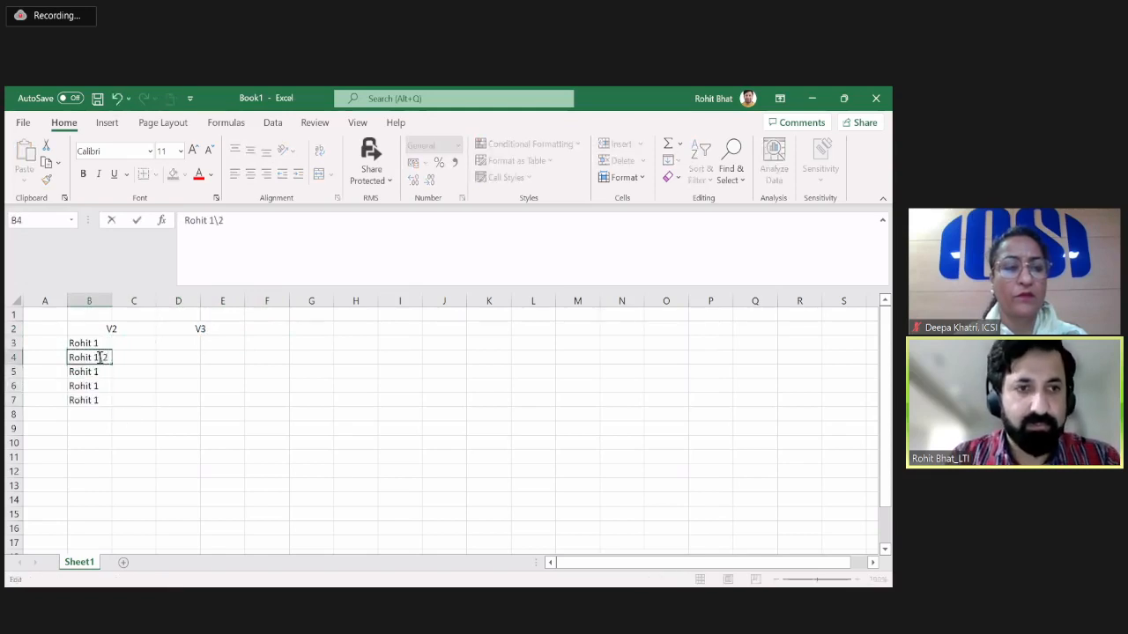
{"action": "type", "text": "2"}
{"action": "key", "text": "Return"}
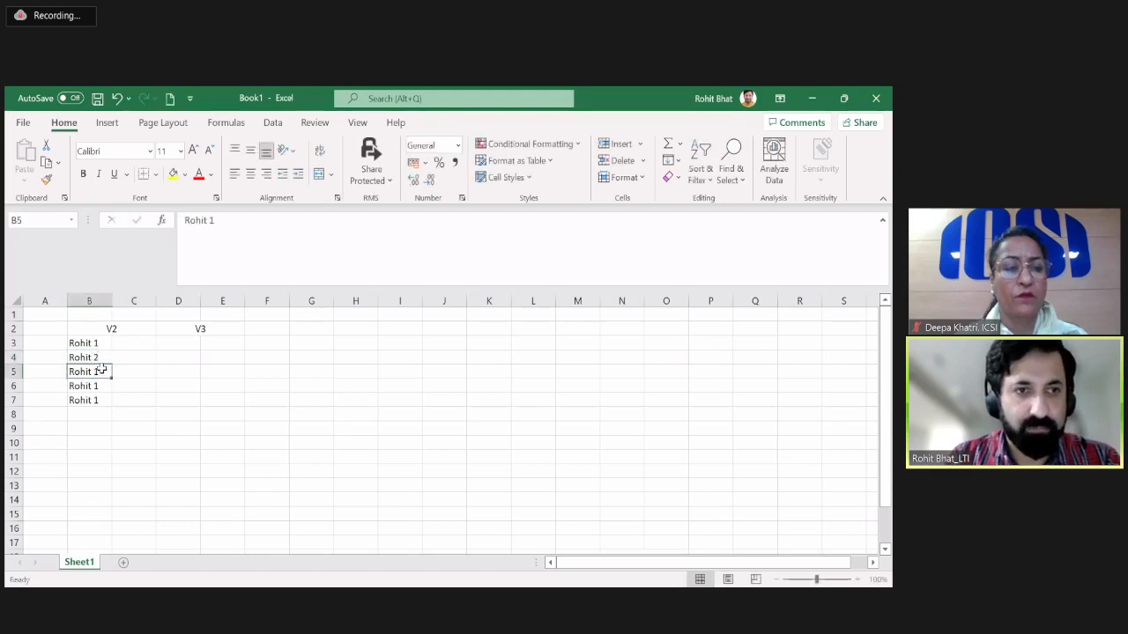
{"action": "double_click", "coordinate": [102, 370]}
{"action": "key", "text": "BackSpace"}
{"action": "key", "text": "Return"}
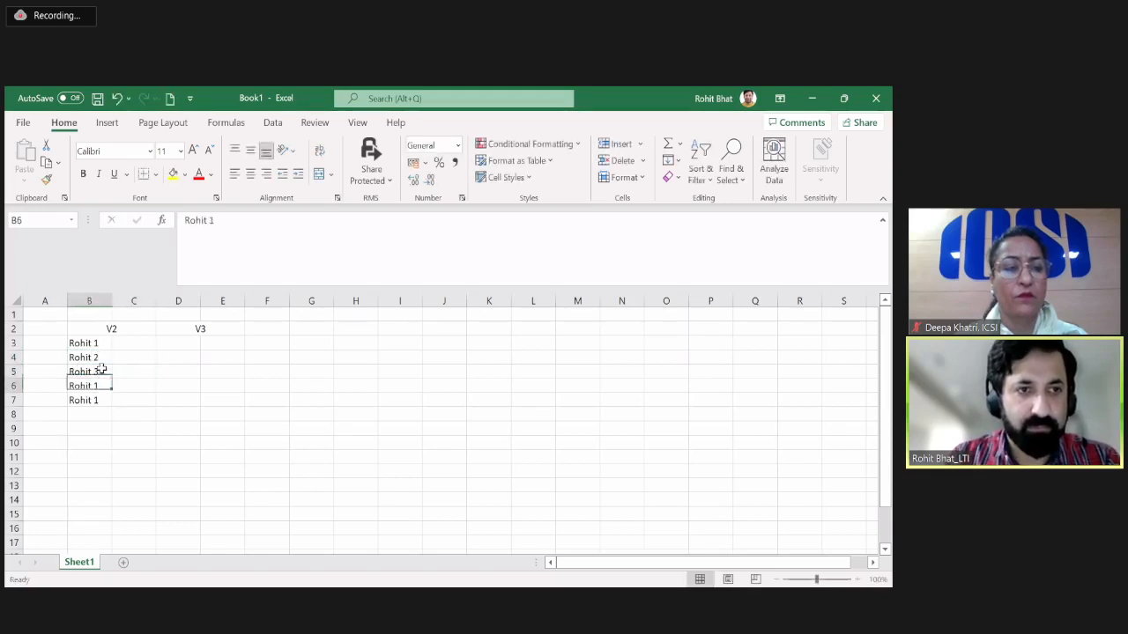
Change the number after the name to 4 in B6 and to 5 in B7.
{"action": "double_click", "coordinate": [102, 386]}
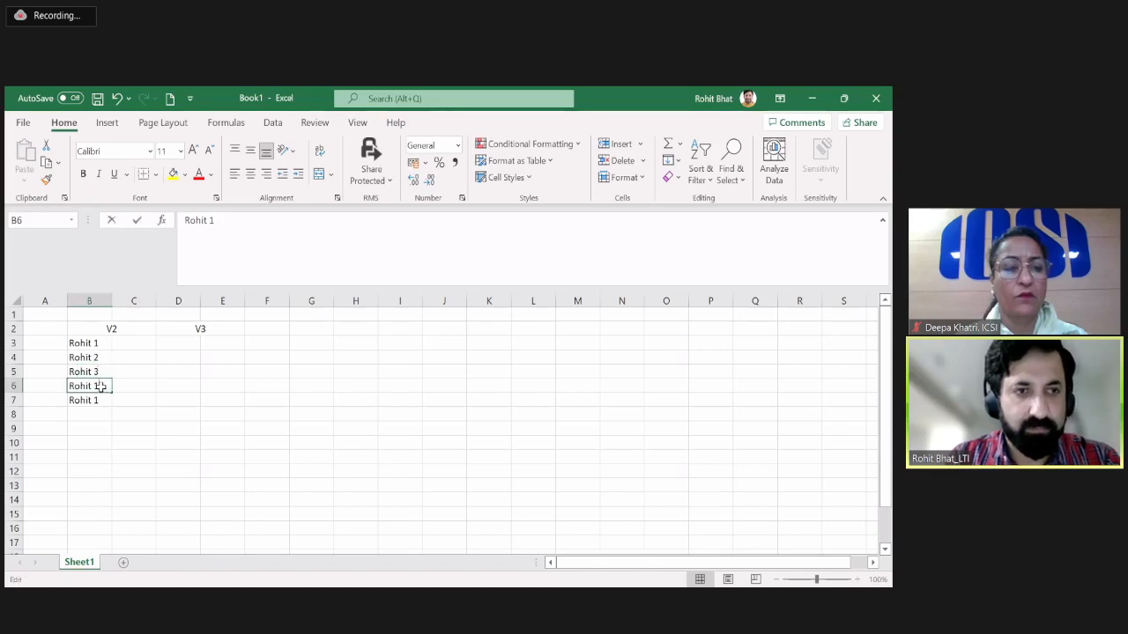
{"action": "key", "text": "BackSpace"}
{"action": "type", "text": "4"}
{"action": "key", "text": "Return"}
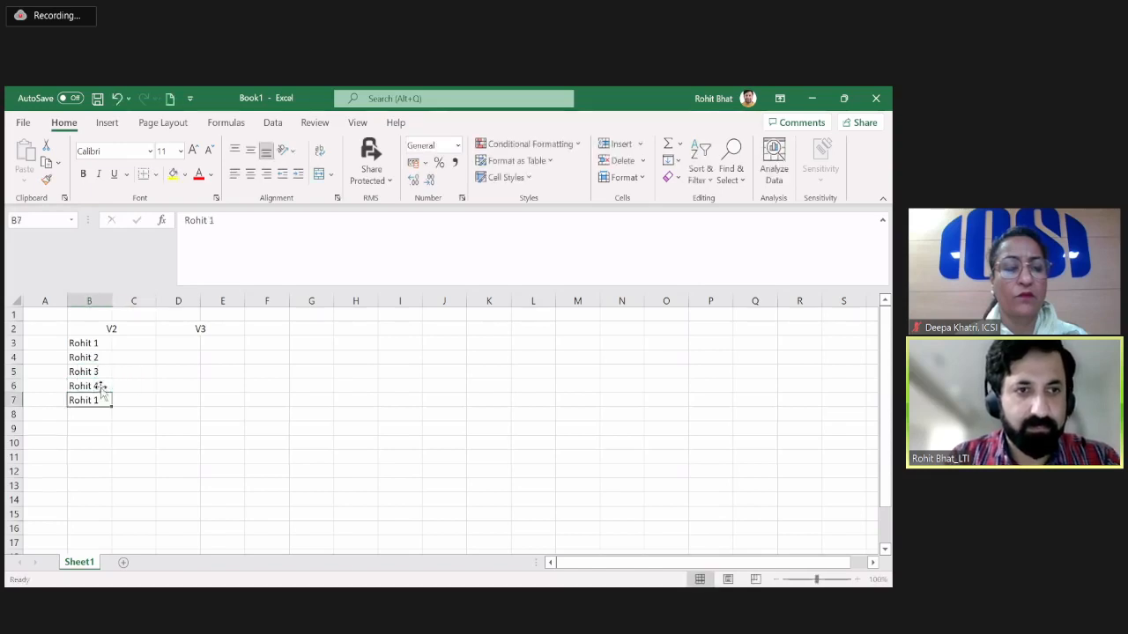
{"action": "double_click", "coordinate": [105, 401]}
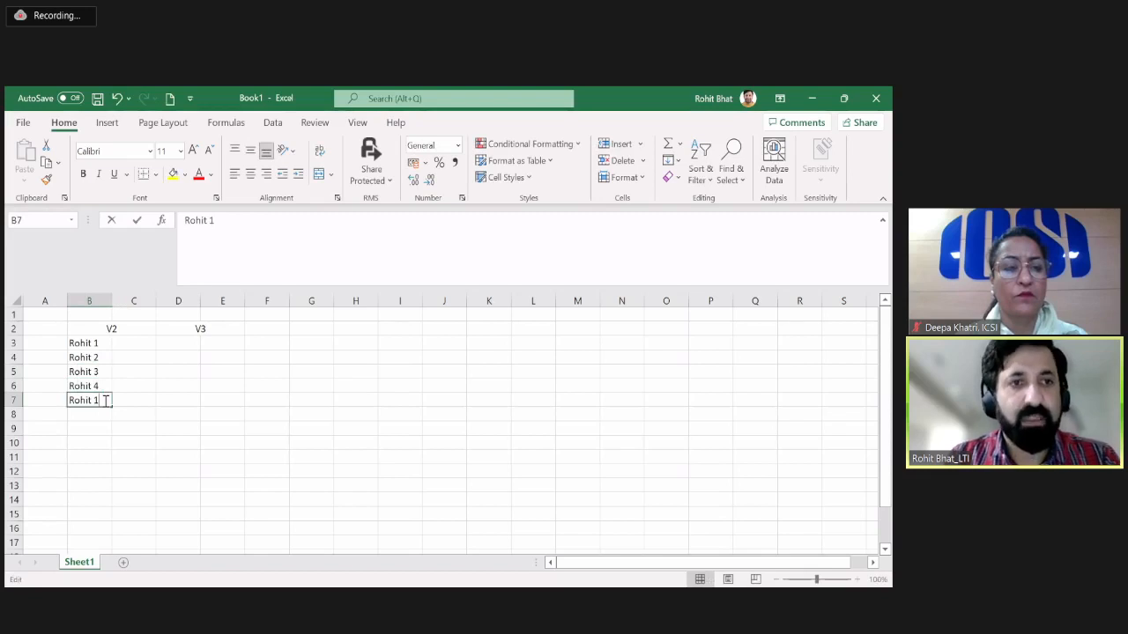
{"action": "key", "text": "BackSpace"}
{"action": "type", "text": "5"}
{"action": "key", "text": "Tab"}
Enter the values 10, 15, 100, 50 and 5 in cells C3 to C7 beside the names.
{"action": "key", "text": "Up"}
{"action": "key", "text": "Up"}
{"action": "key", "text": "Up"}
{"action": "key", "text": "Up"}
{"action": "type", "text": "10"}
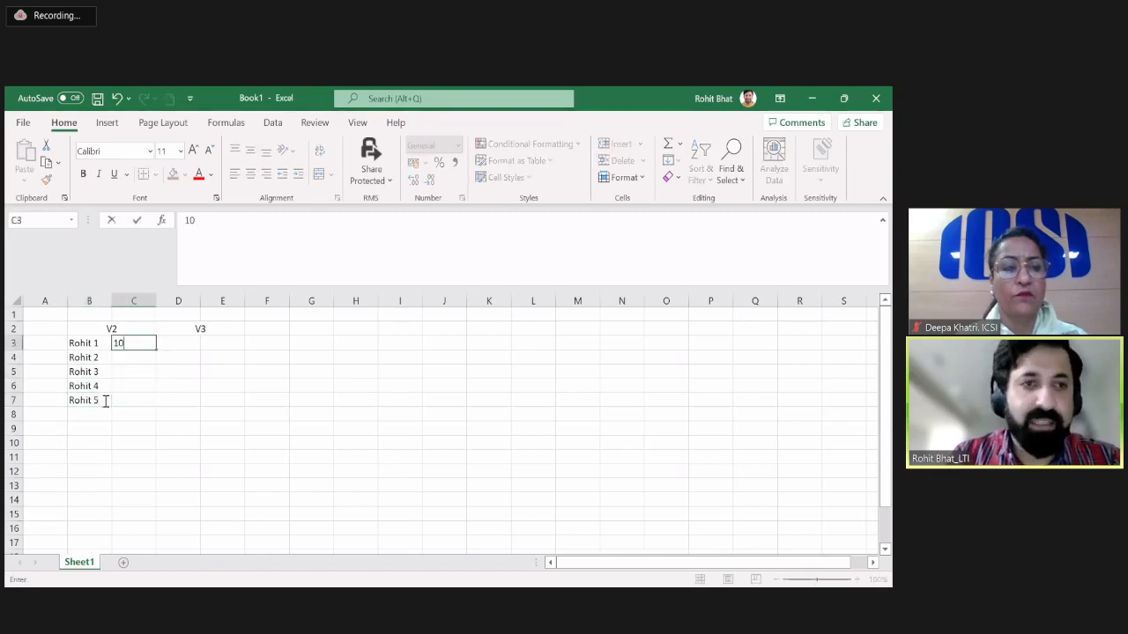
{"action": "key", "text": "Return"}
{"action": "type", "text": "15"}
{"action": "key", "text": "Return"}
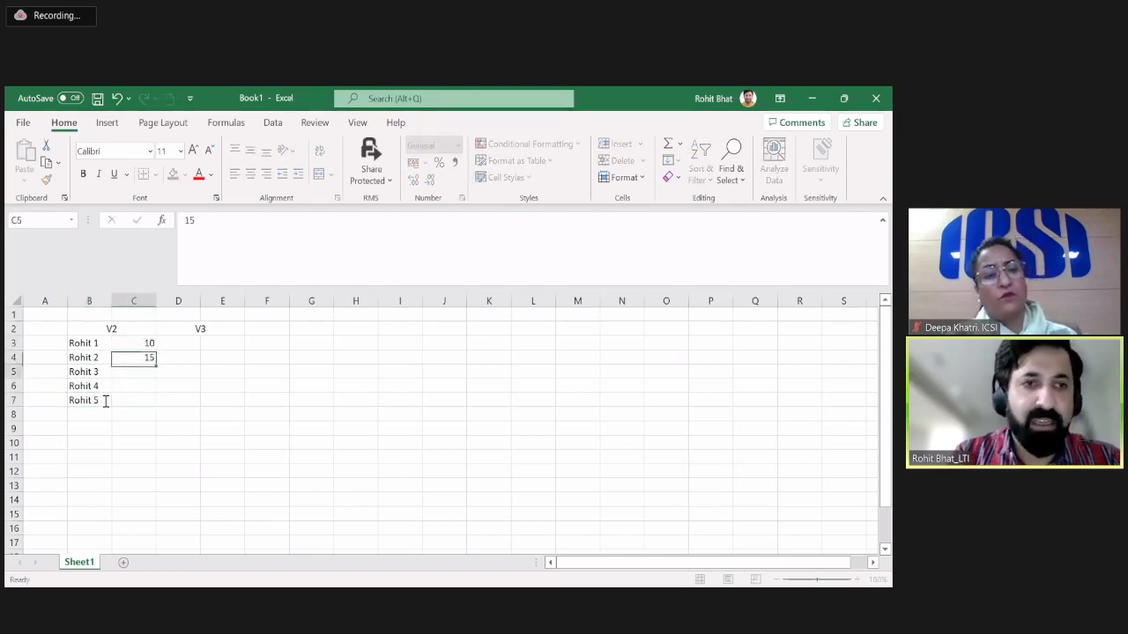
{"action": "type", "text": "100"}
{"action": "key", "text": "Return"}
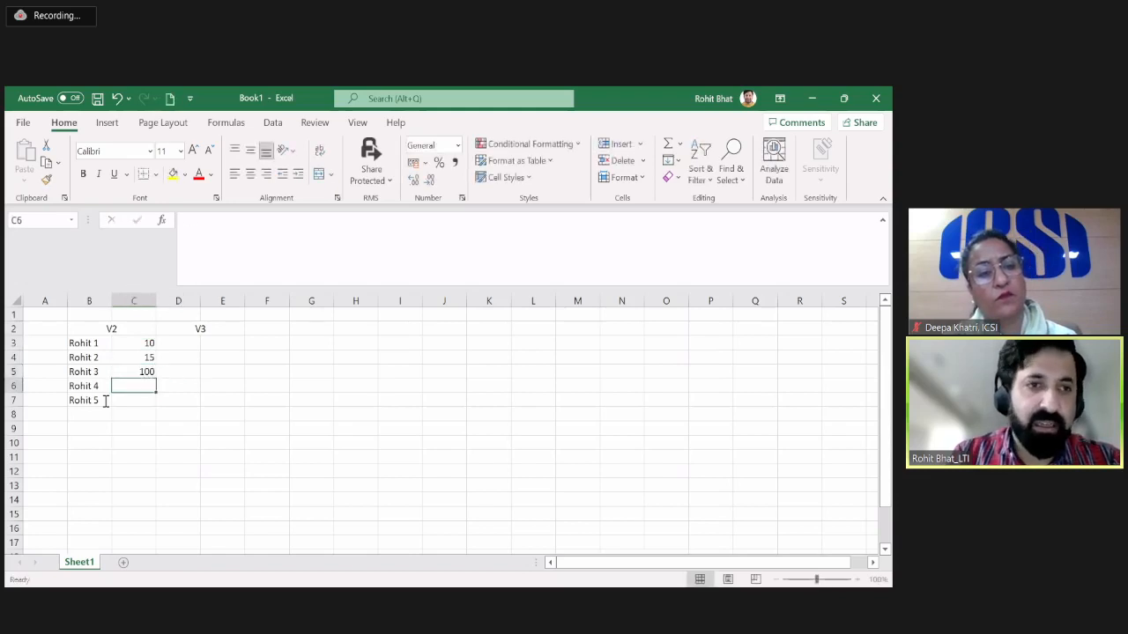
{"action": "type", "text": "50"}
{"action": "key", "text": "Return"}
{"action": "type", "text": "5"}
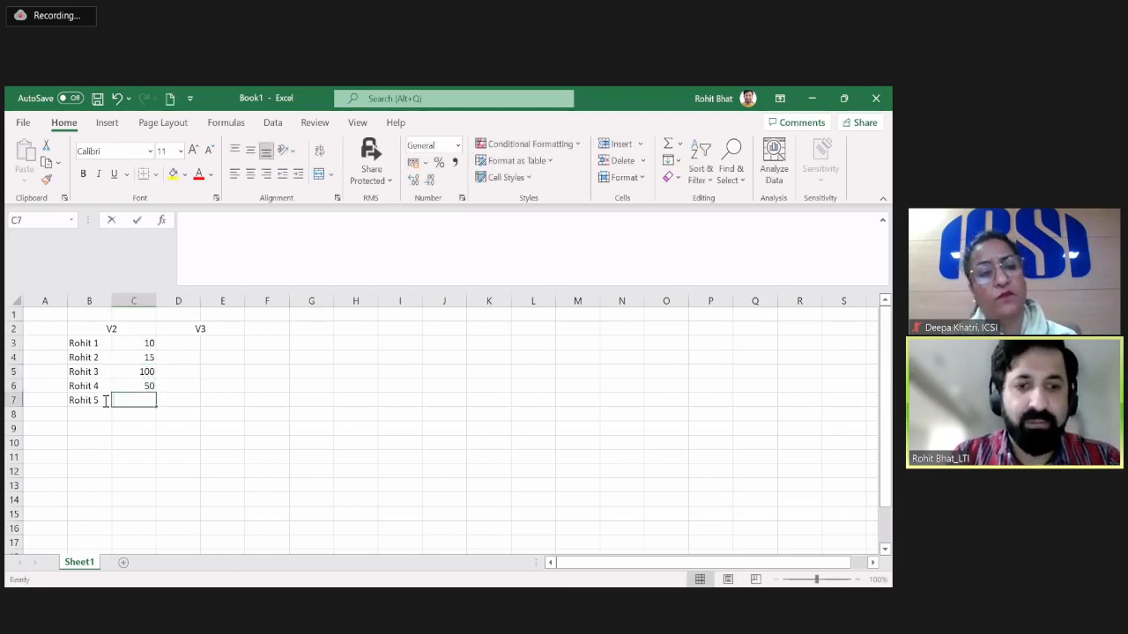
{"action": "key", "text": "Tab"}
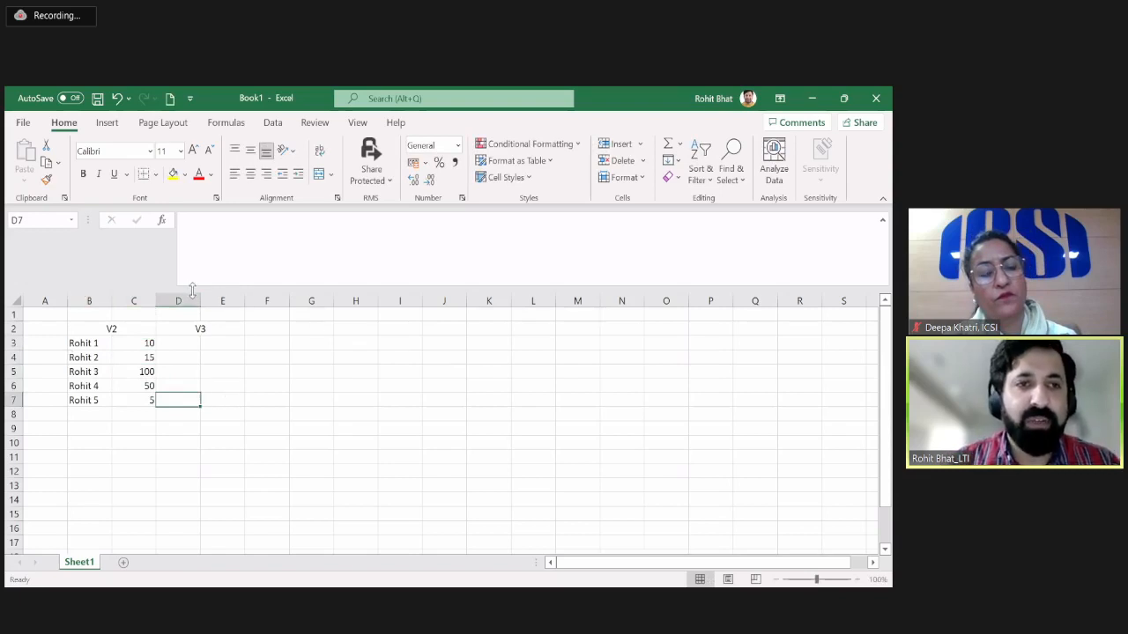
Center the values in cells C3:C7 horizontally.
{"action": "left_click", "coordinate": [143, 343]}
{"action": "left_click_drag", "start_coordinate": [142, 342], "coordinate": [145, 401]}
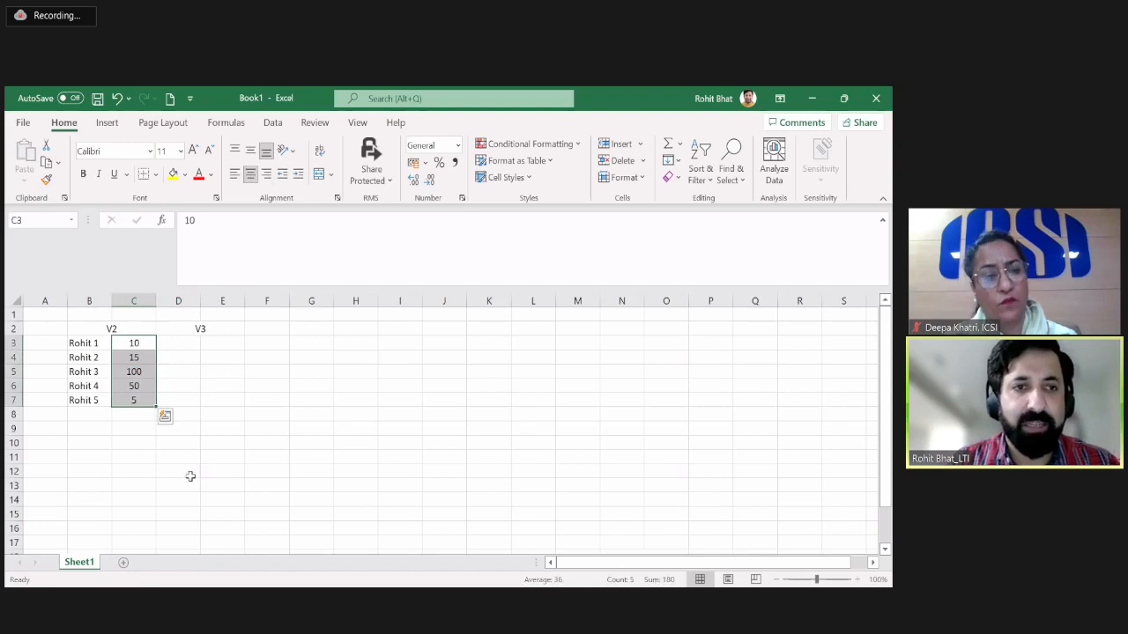
{"action": "left_click", "coordinate": [193, 385]}
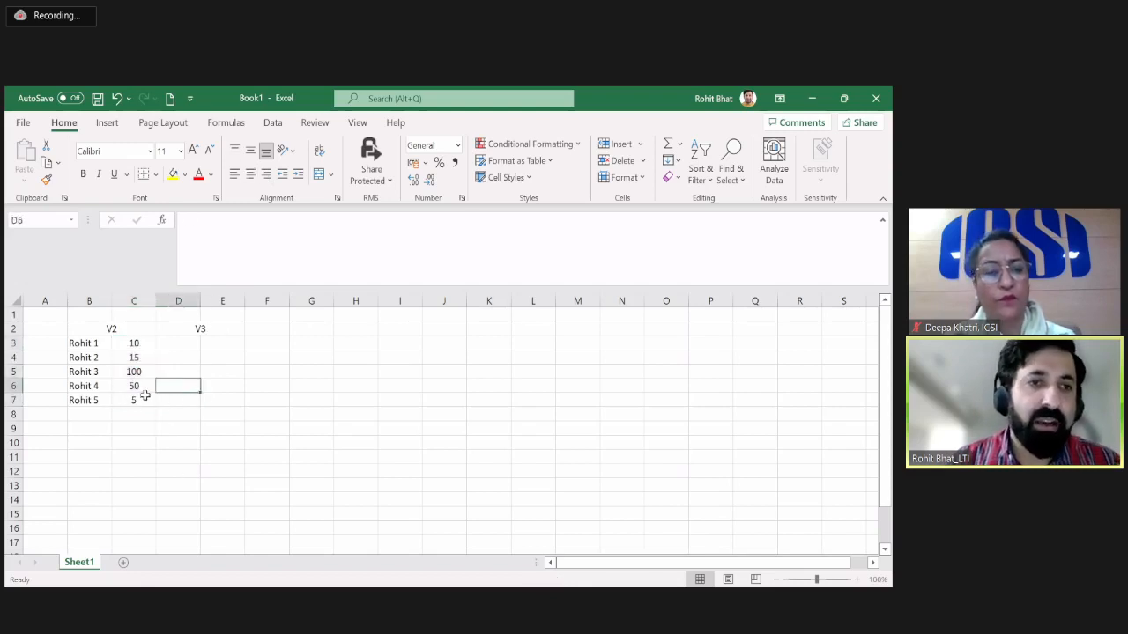
Copy the first name entry from B3 to D3, under the V3 heading.
{"action": "left_click", "coordinate": [104, 349]}
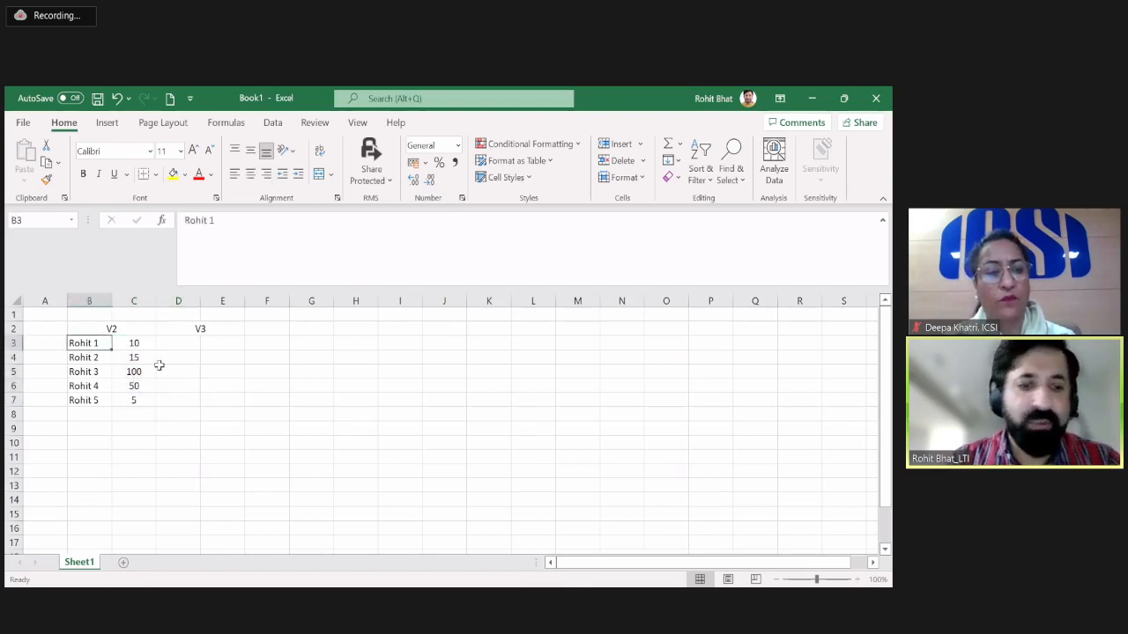
{"action": "key", "text": "ctrl+c"}
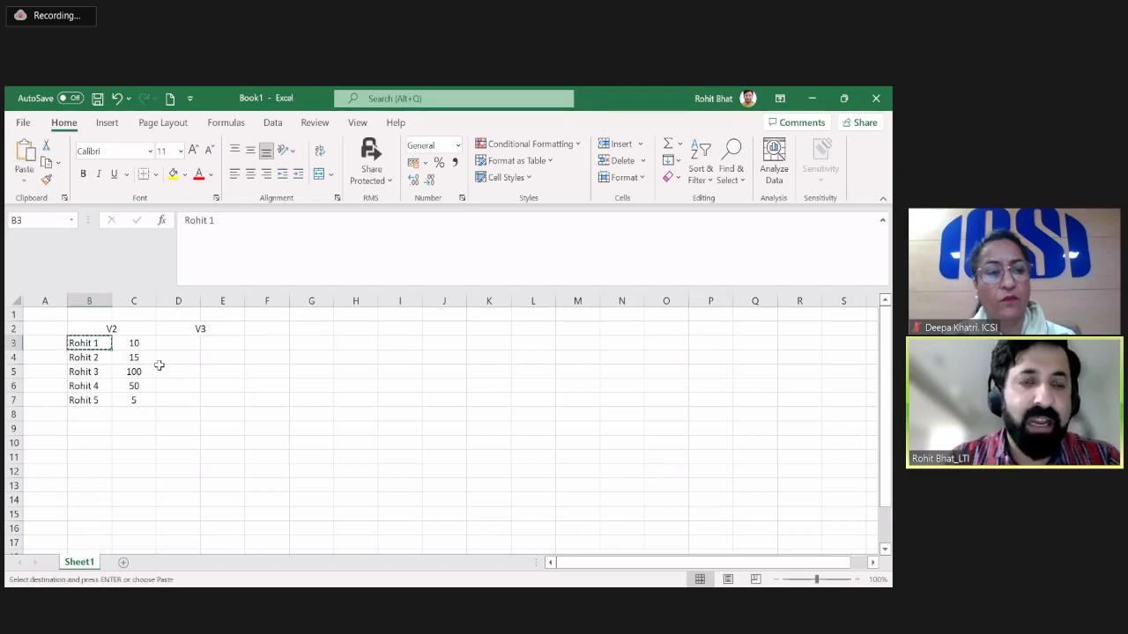
{"action": "key", "text": "Right"}
{"action": "key", "text": "Right"}
{"action": "key", "text": "Return"}
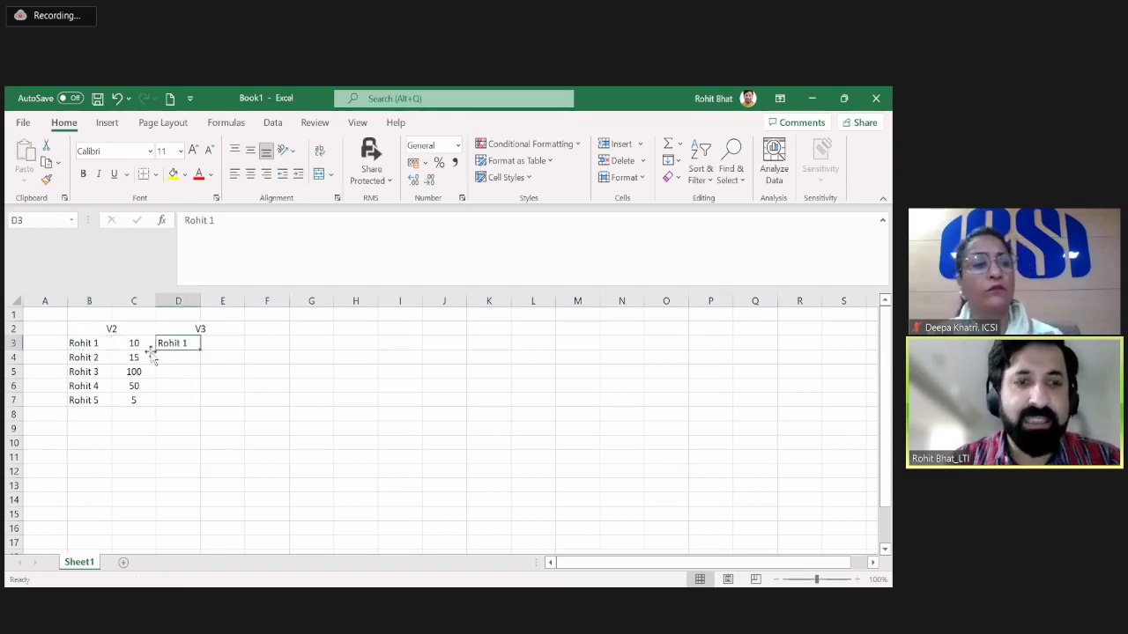
Copy the value from C3 to E3, beside the name under the V3 heading.
{"action": "key", "text": "Left"}
{"action": "key", "text": "Left"}
{"action": "left_click", "coordinate": [136, 341]}
{"action": "key", "text": "ctrl+c"}
{"action": "key", "text": "Right"}
{"action": "key", "text": "Right"}
{"action": "key", "text": "Right"}
{"action": "key", "text": "Left"}
{"action": "key", "text": "Return"}
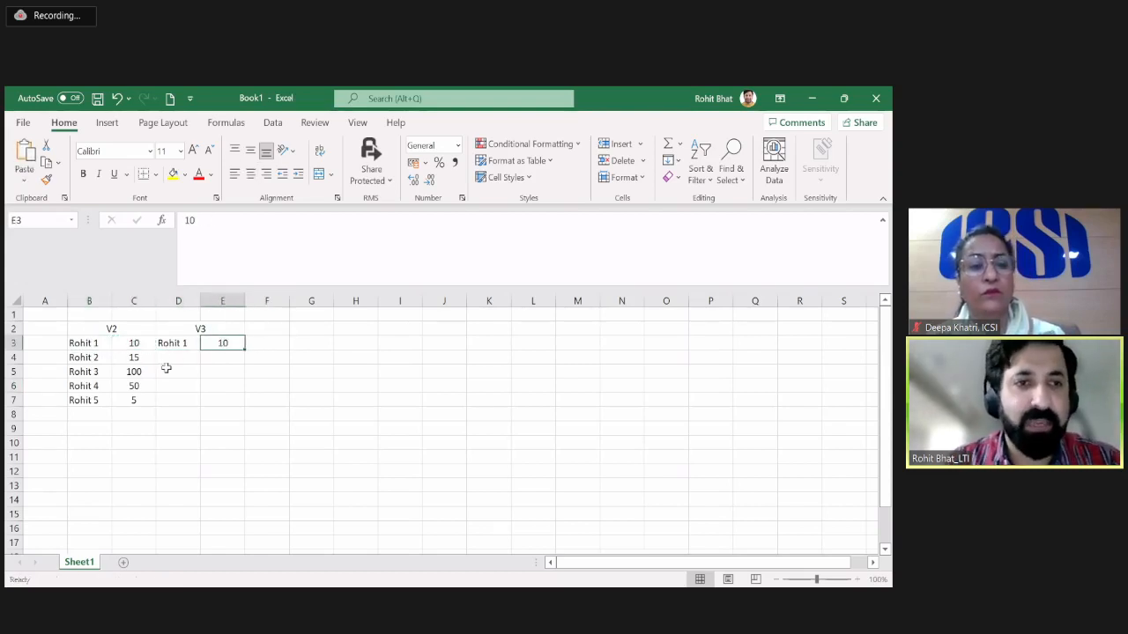
{"action": "left_click", "coordinate": [136, 355]}
{"action": "left_click_drag", "start_coordinate": [138, 356], "coordinate": [141, 403]}
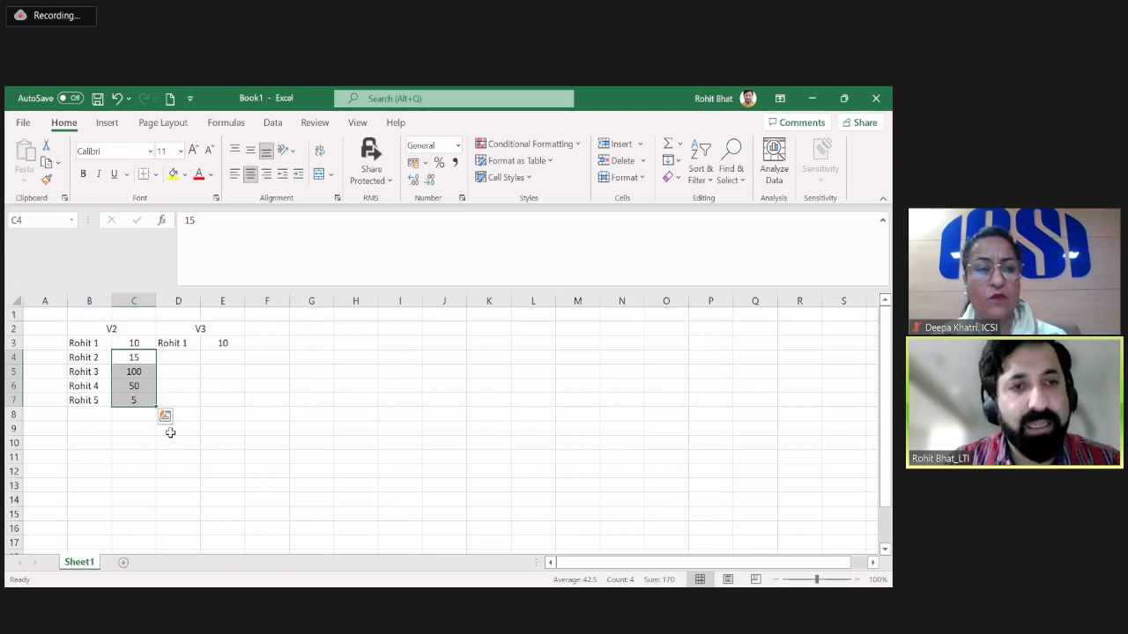
{"action": "left_click", "coordinate": [177, 384]}
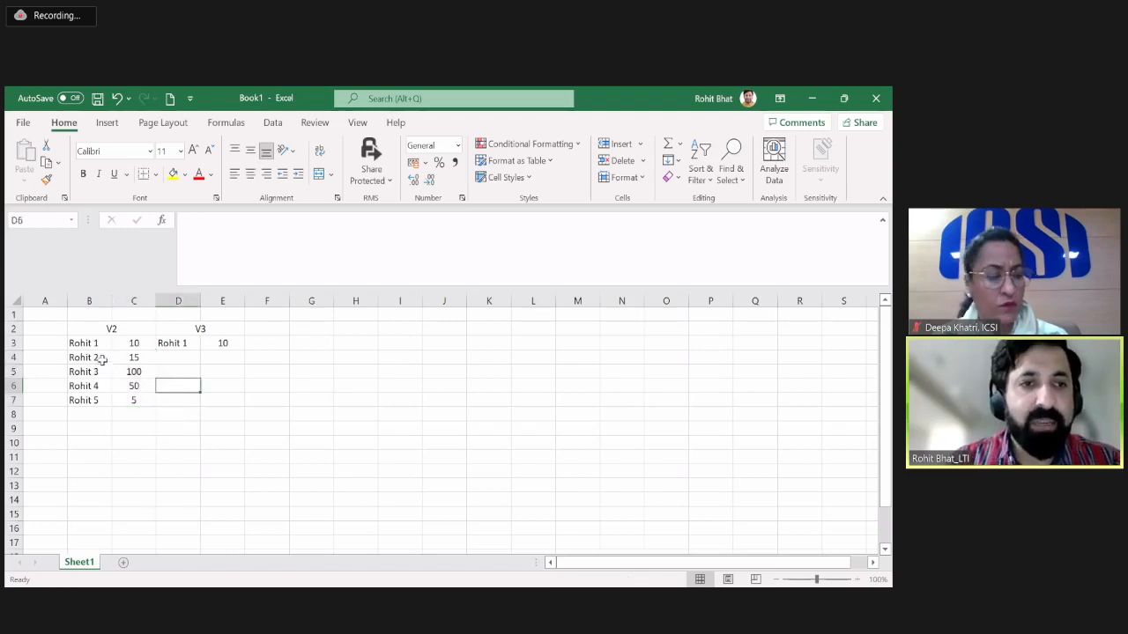
Highlight the name cell D3 under the V3 heading with a yellow fill.
{"action": "left_click", "coordinate": [71, 344]}
{"action": "left_click", "coordinate": [166, 342]}
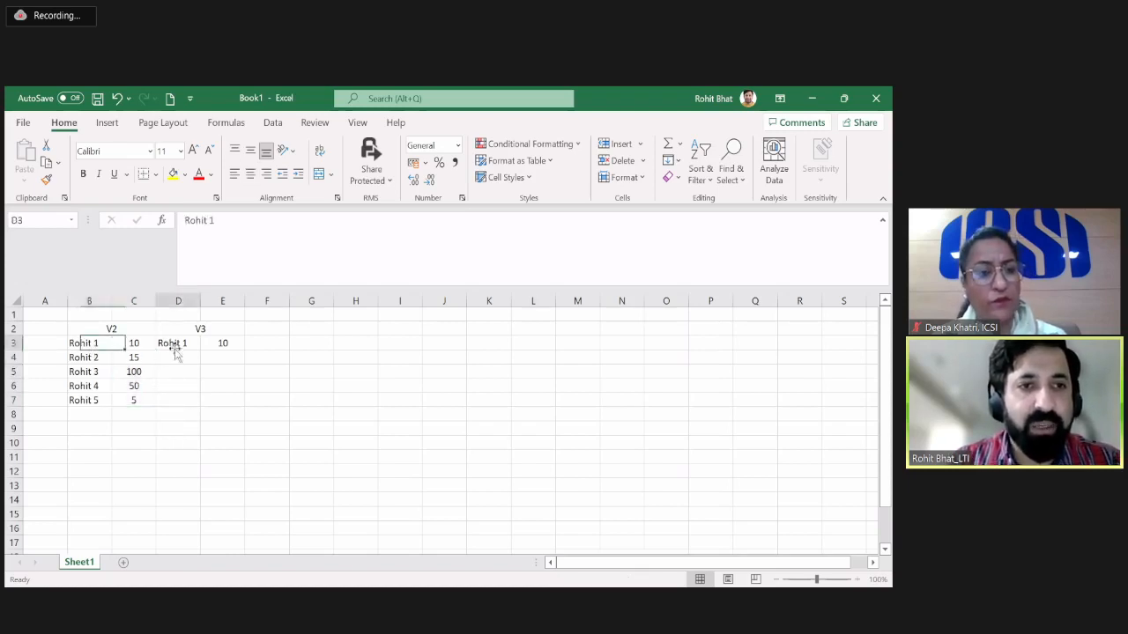
{"action": "left_click", "coordinate": [173, 173]}
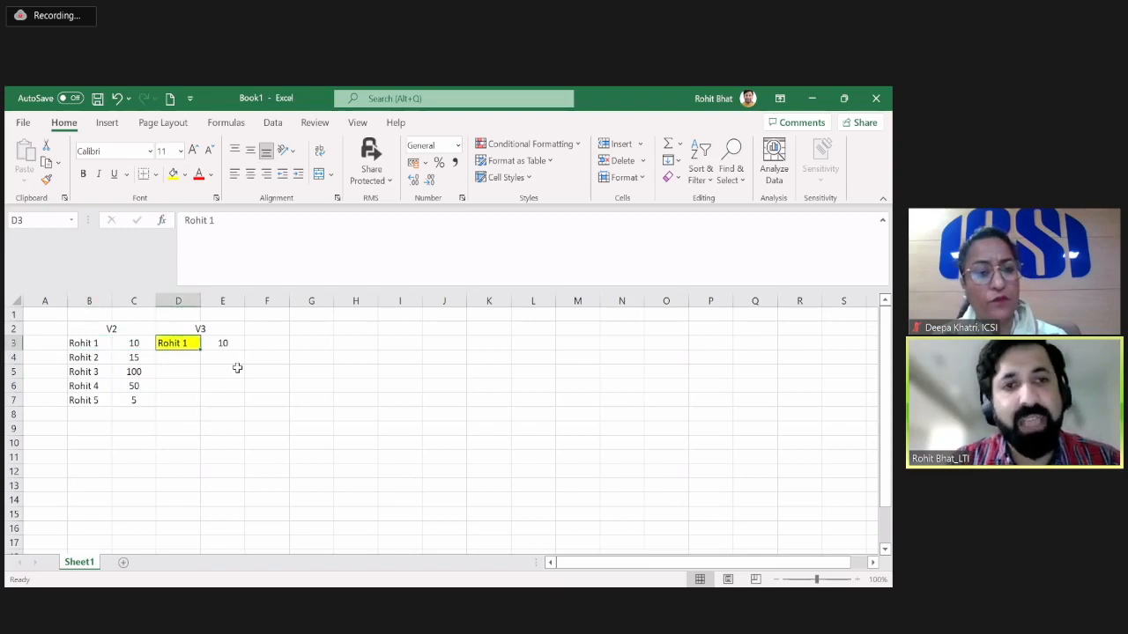
{"action": "left_click", "coordinate": [235, 368]}
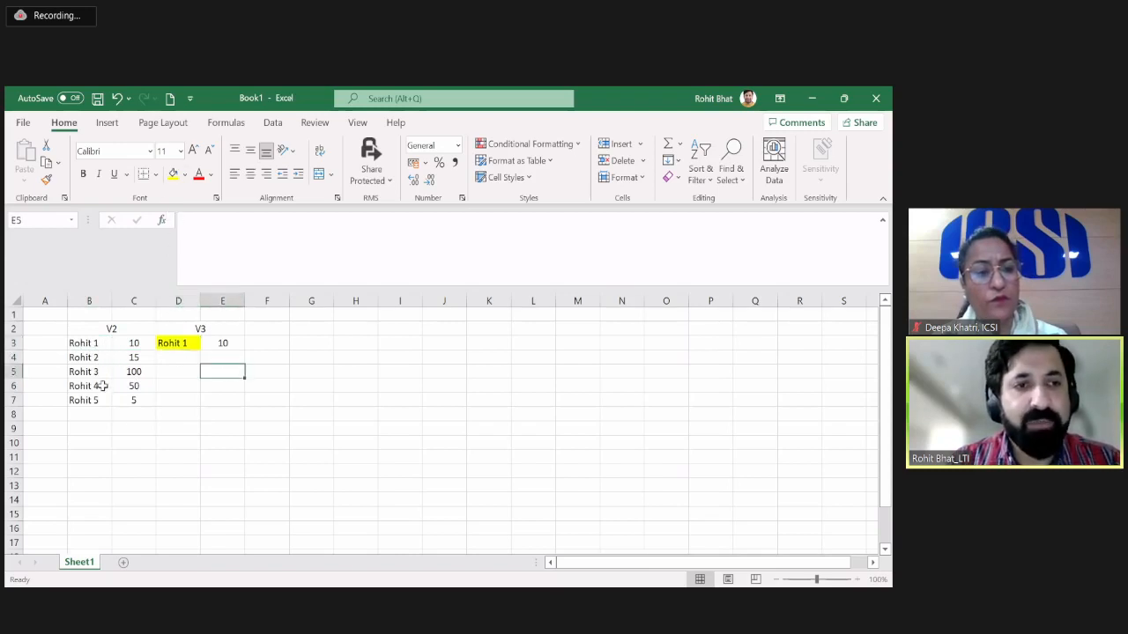
{"action": "left_click_drag", "start_coordinate": [89, 343], "coordinate": [94, 402]}
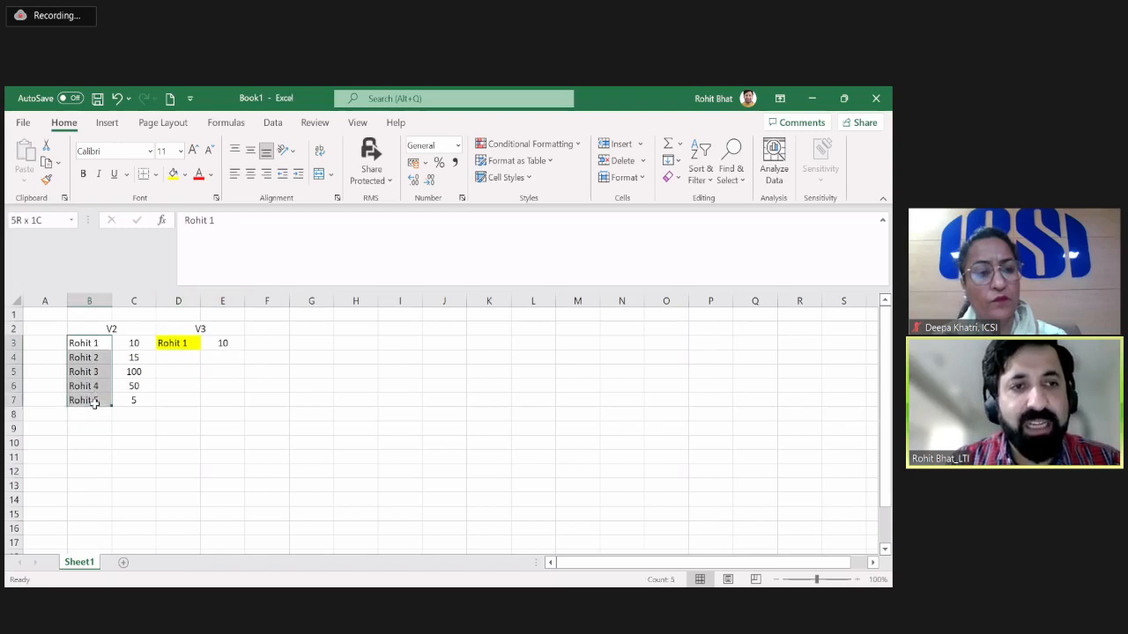
{"action": "left_click", "coordinate": [92, 401]}
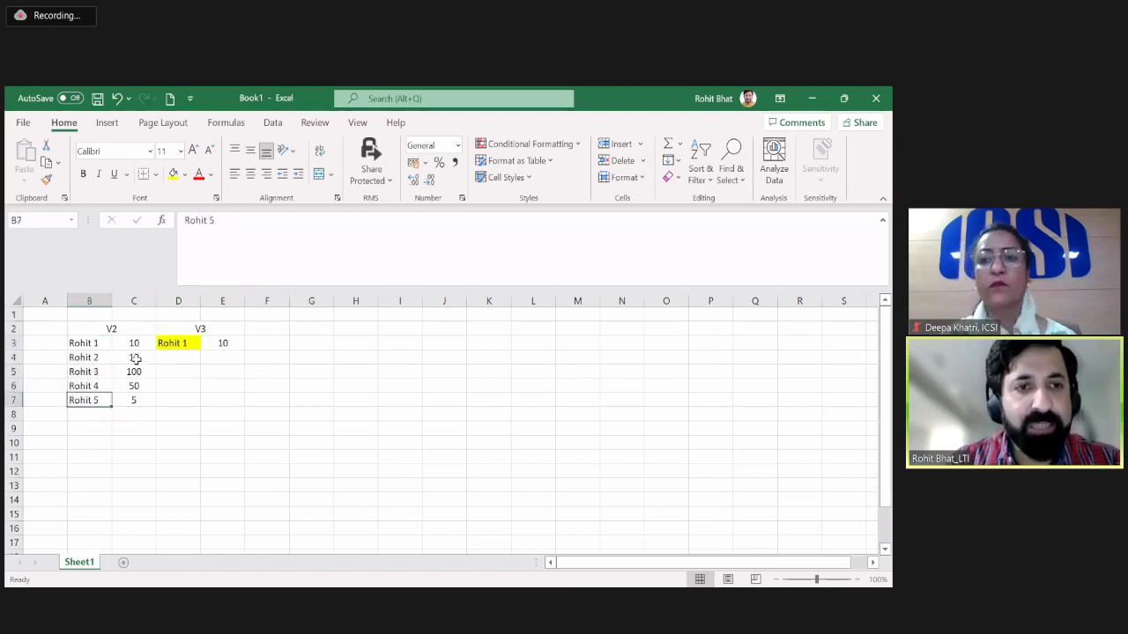
{"action": "left_click", "coordinate": [141, 413]}
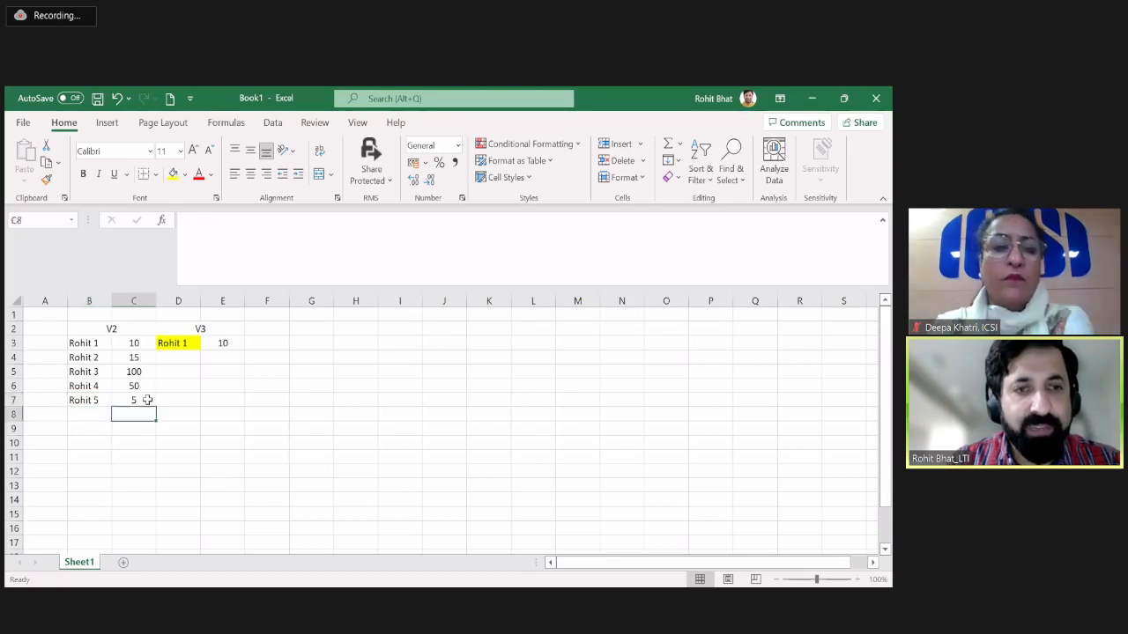
Set the value in E3, beside the highlighted name under V3, to 180.
{"action": "left_click_drag", "start_coordinate": [132, 344], "coordinate": [139, 402]}
{"action": "left_click", "coordinate": [232, 344]}
{"action": "double_click", "coordinate": [235, 346]}
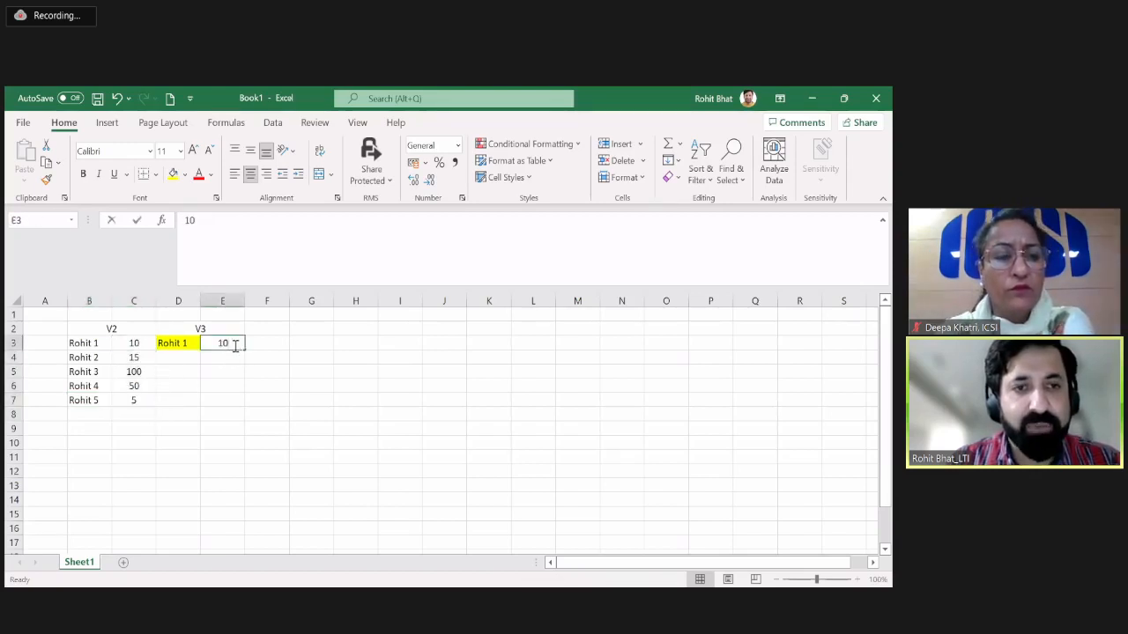
{"action": "key", "text": "BackSpace"}
{"action": "type", "text": "80"}
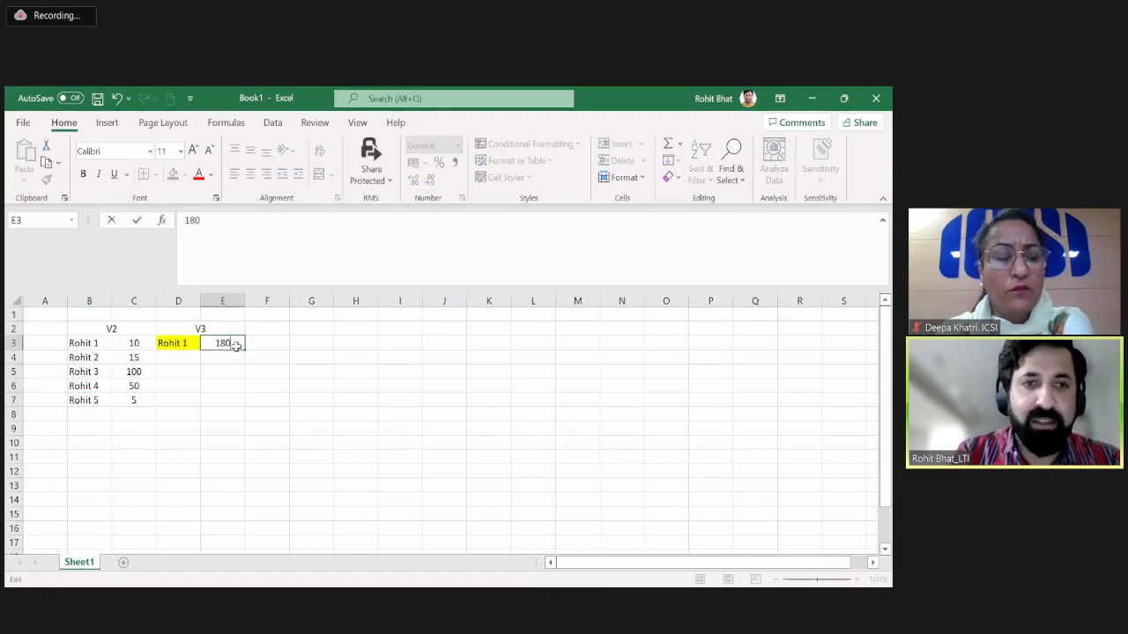
{"action": "key", "text": "Tab"}
{"action": "key", "text": "Left"}
Compare the names and values listed under V2 with the single name and value in row 3 under V3.
{"action": "left_click", "coordinate": [116, 358]}
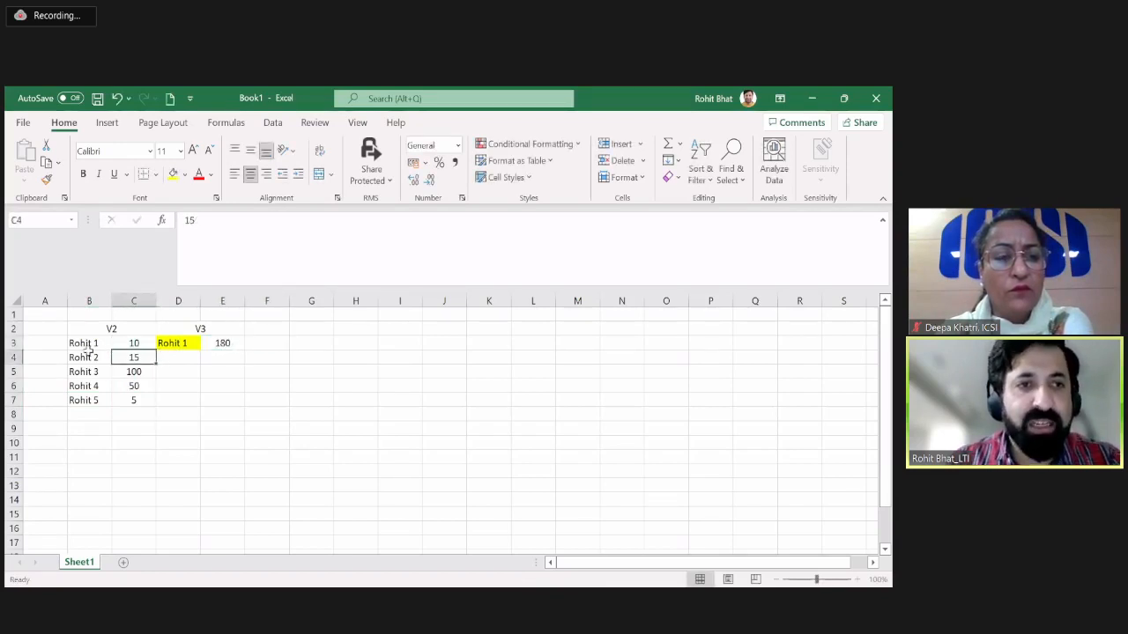
{"action": "left_click_drag", "start_coordinate": [89, 343], "coordinate": [95, 405]}
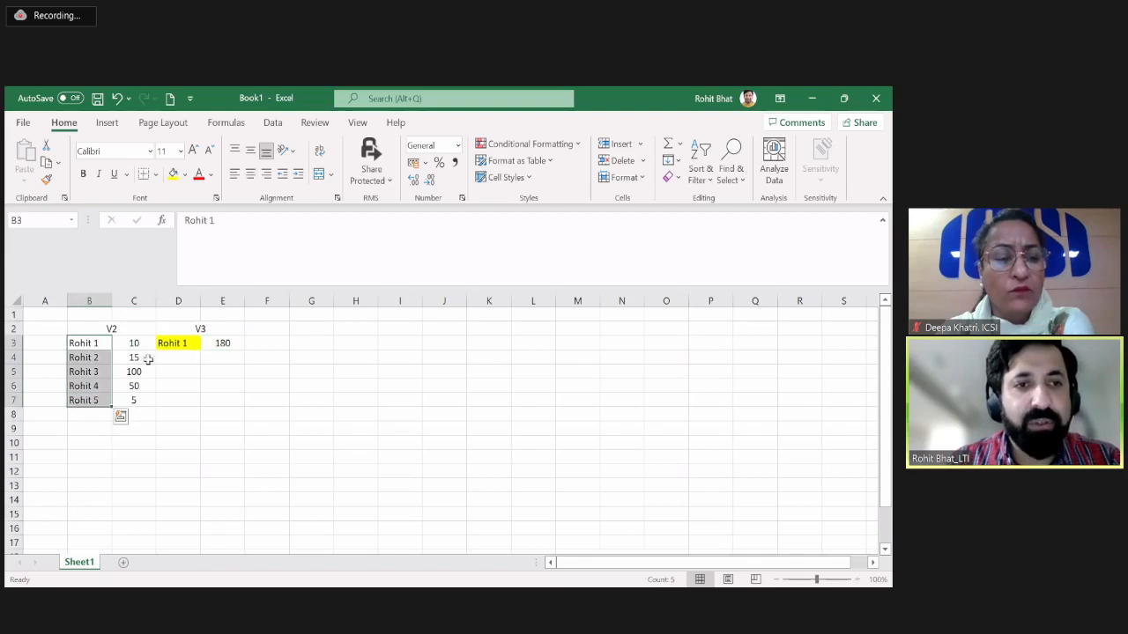
{"action": "left_click", "coordinate": [183, 343]}
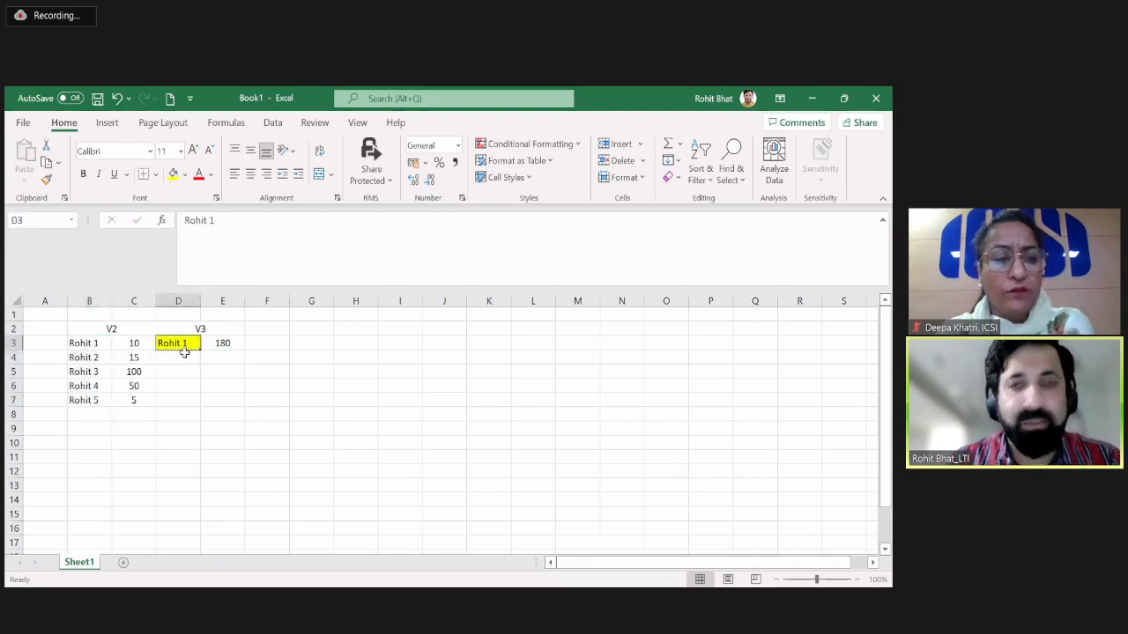
{"action": "left_click_drag", "start_coordinate": [110, 362], "coordinate": [134, 401]}
{"action": "left_click", "coordinate": [133, 359]}
{"action": "left_click", "coordinate": [211, 343]}
{"action": "left_click_drag", "start_coordinate": [183, 344], "coordinate": [213, 349]}
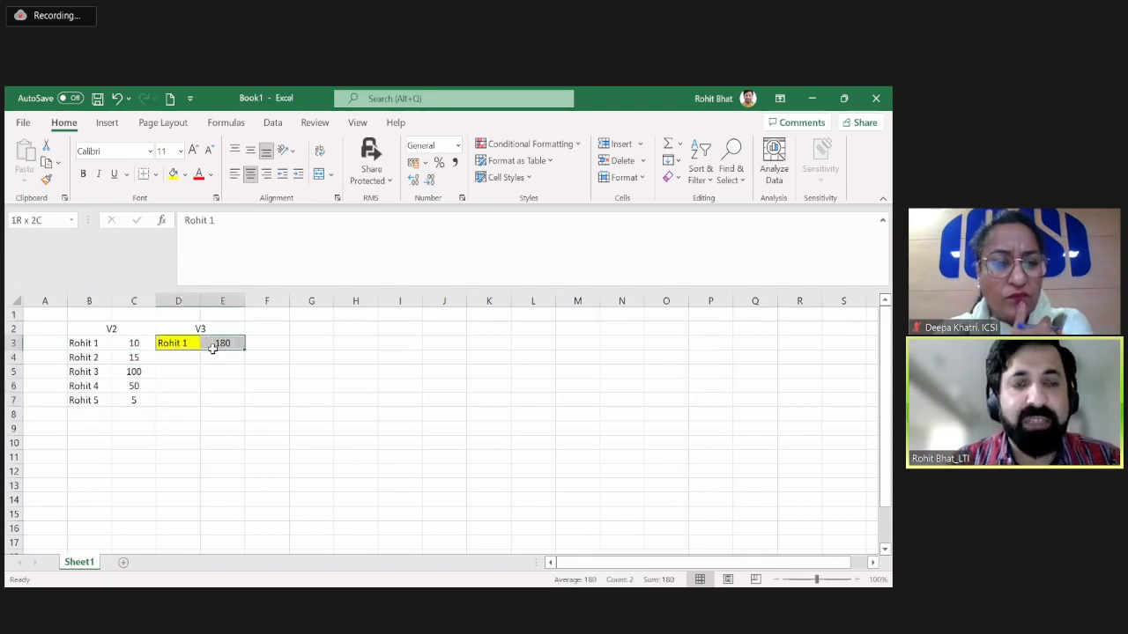
{"action": "left_click", "coordinate": [217, 345]}
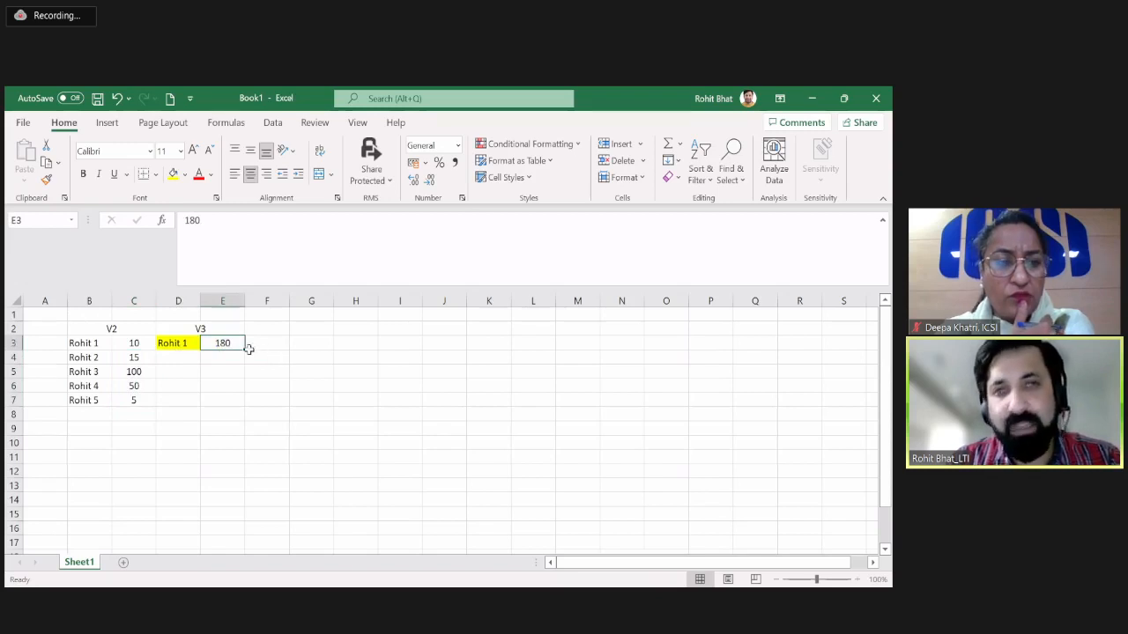
{"action": "left_click", "coordinate": [169, 343]}
{"action": "left_click_drag", "start_coordinate": [214, 352], "coordinate": [190, 341]}
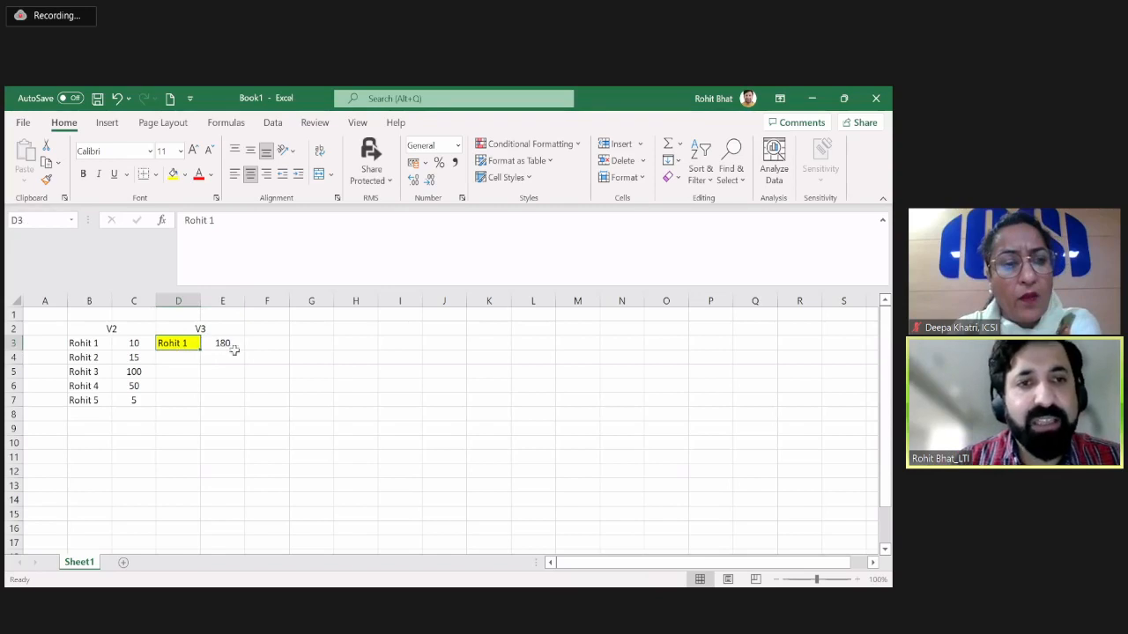
{"action": "left_click", "coordinate": [221, 347]}
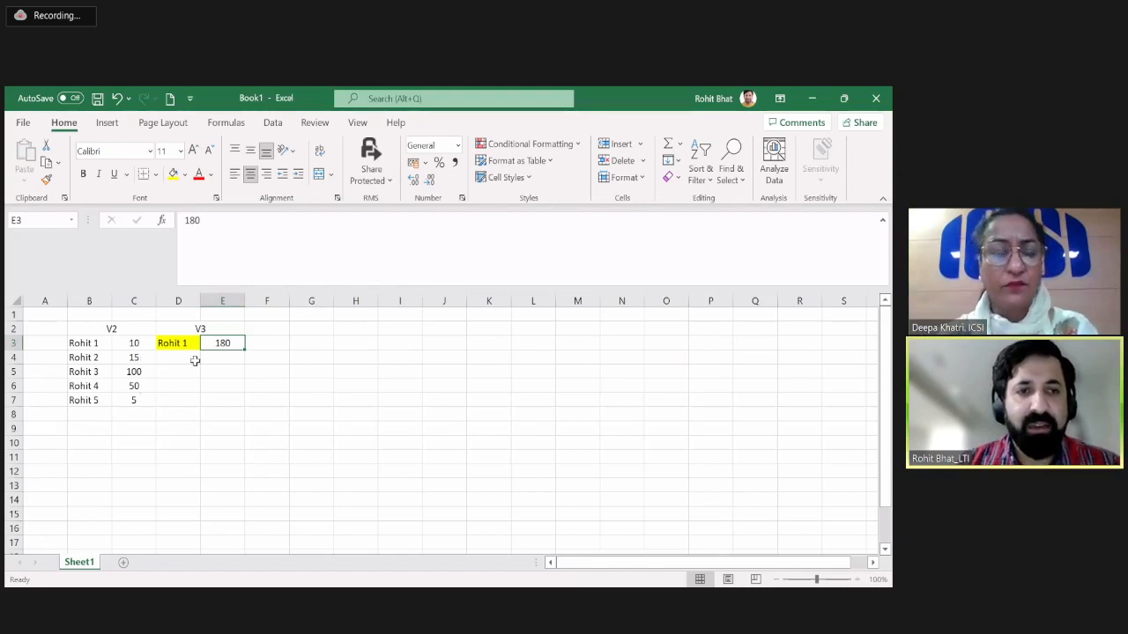
Change the value in E3, beside the highlighted name under V3, to 10.
{"action": "left_click_drag", "start_coordinate": [91, 342], "coordinate": [141, 344]}
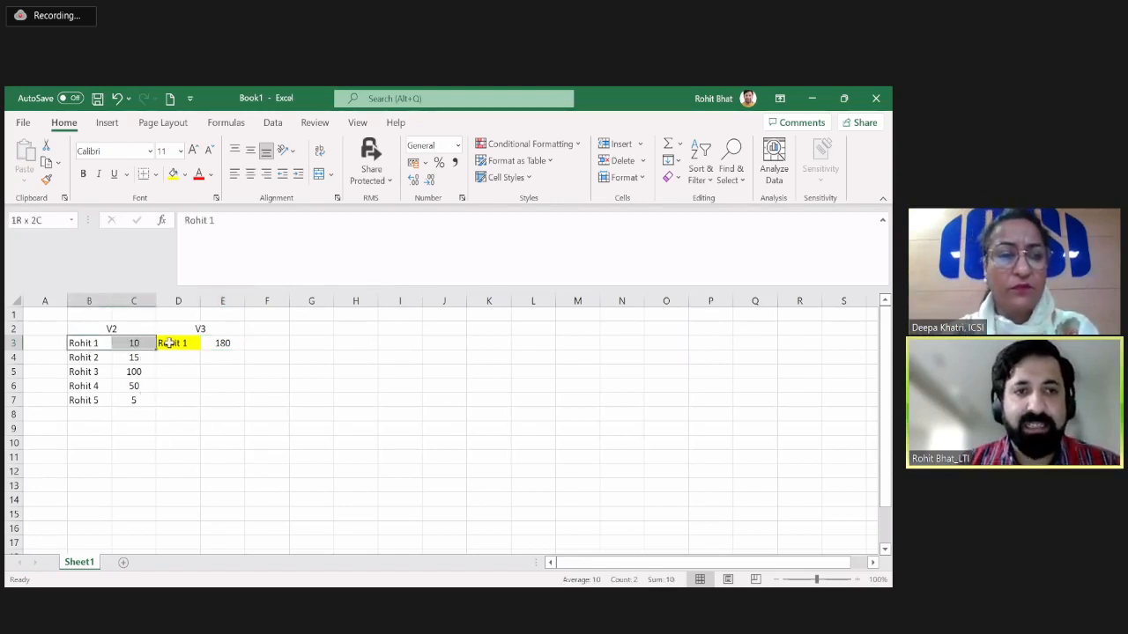
{"action": "left_click", "coordinate": [231, 343]}
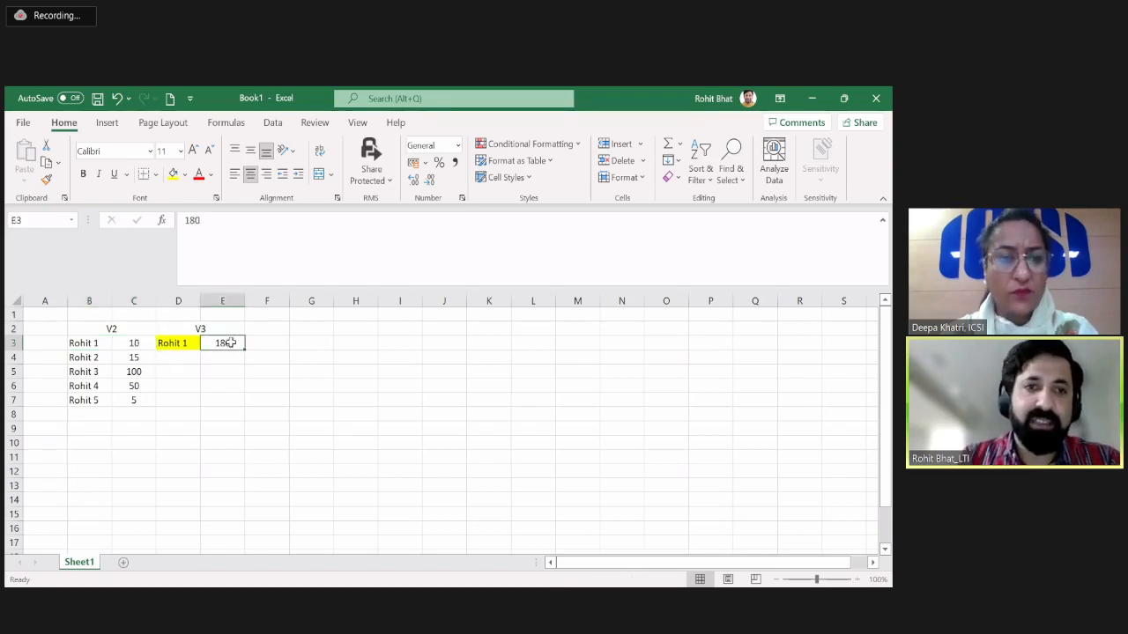
{"action": "type", "text": "1-0"}
{"action": "key", "text": "Return"}
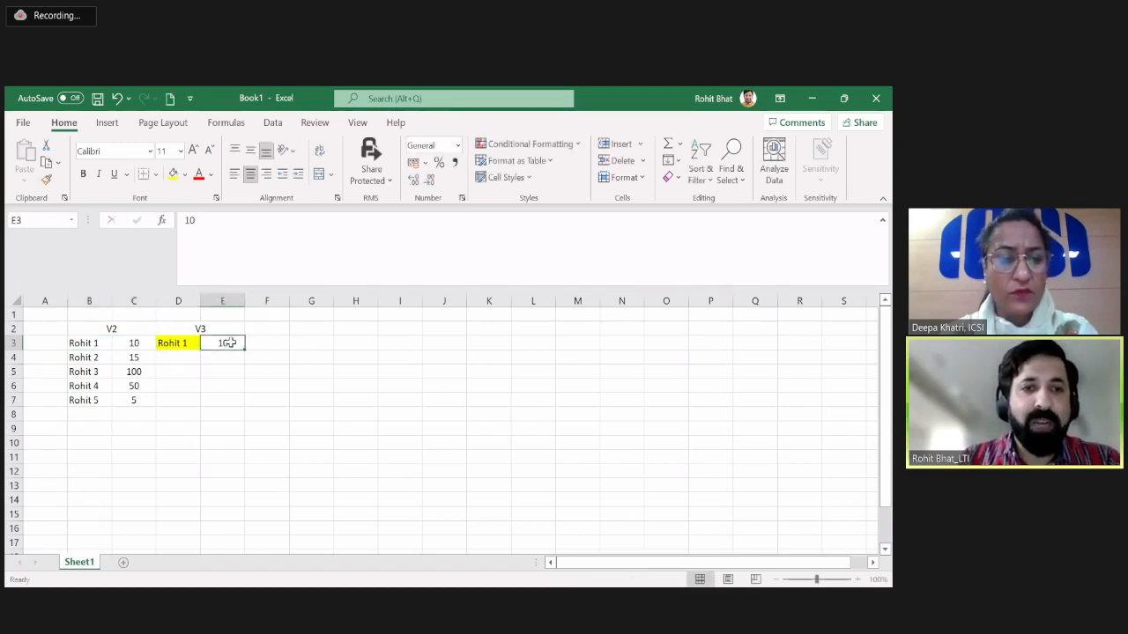
Enter 170 in C8, directly below the V2 values.
{"action": "key", "text": "Left"}
{"action": "key", "text": "Left"}
{"action": "key", "text": "Down"}
{"action": "key", "text": "Down"}
{"action": "key", "text": "Up"}
{"action": "key", "text": "Up"}
{"action": "key", "text": "shift+Down"}
{"action": "key", "text": "shift+Down"}
{"action": "key", "text": "shift+Down"}
{"action": "key", "text": "shift+Down"}
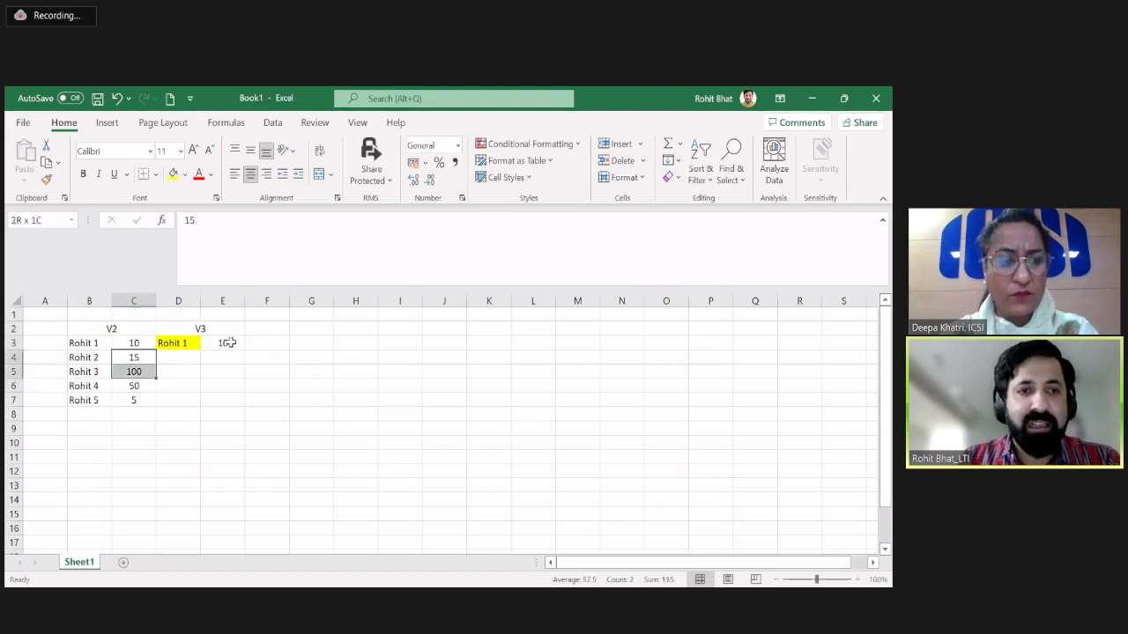
{"action": "key", "text": "Down"}
{"action": "key", "text": "Down"}
{"action": "key", "text": "Down"}
{"action": "key", "text": "Down"}
{"action": "type", "text": "170"}
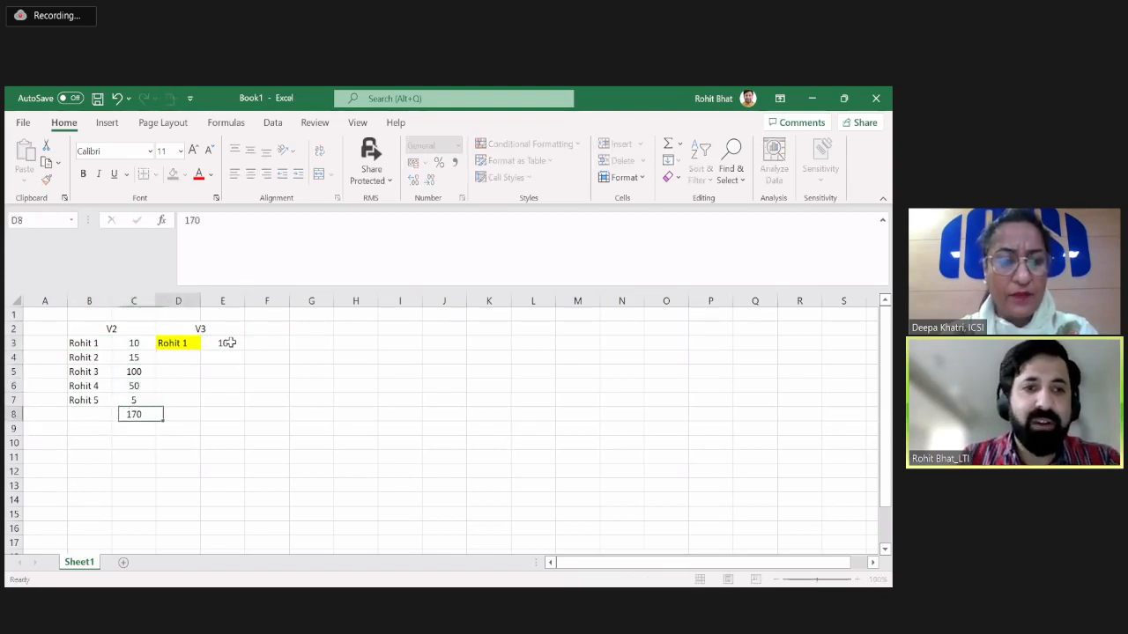
{"action": "key", "text": "ctrl+Return"}
{"action": "key", "text": "Up"}
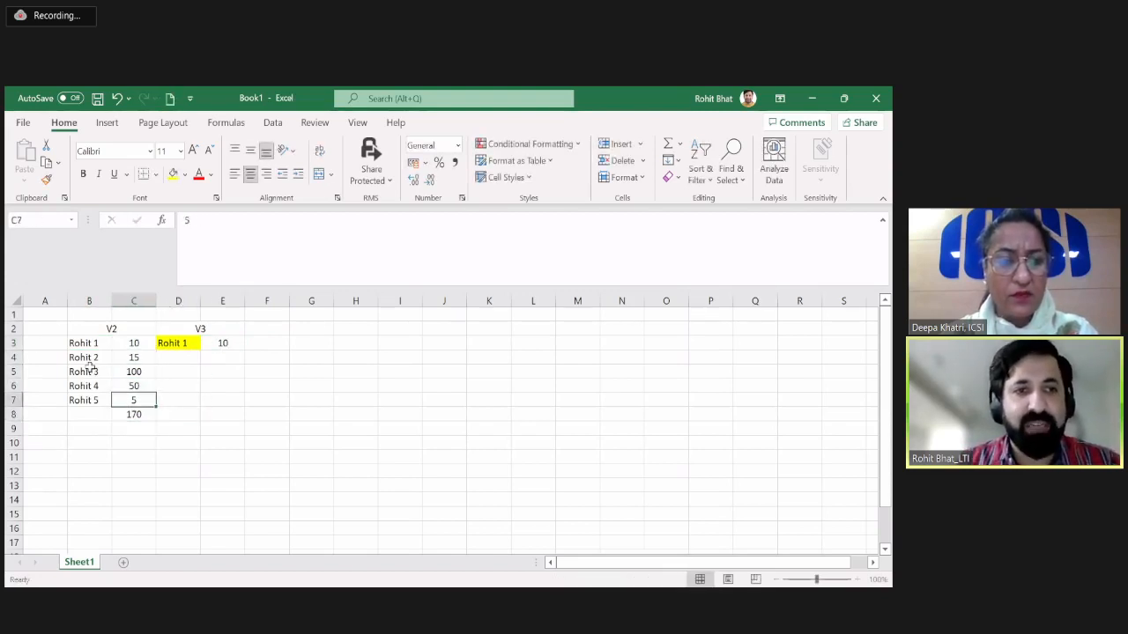
Examine the remaining V2 entries and the figure below them against the highlighted V3 entry, including the whole B2:E8 block.
{"action": "left_click_drag", "start_coordinate": [90, 358], "coordinate": [132, 399]}
{"action": "left_click", "coordinate": [132, 400]}
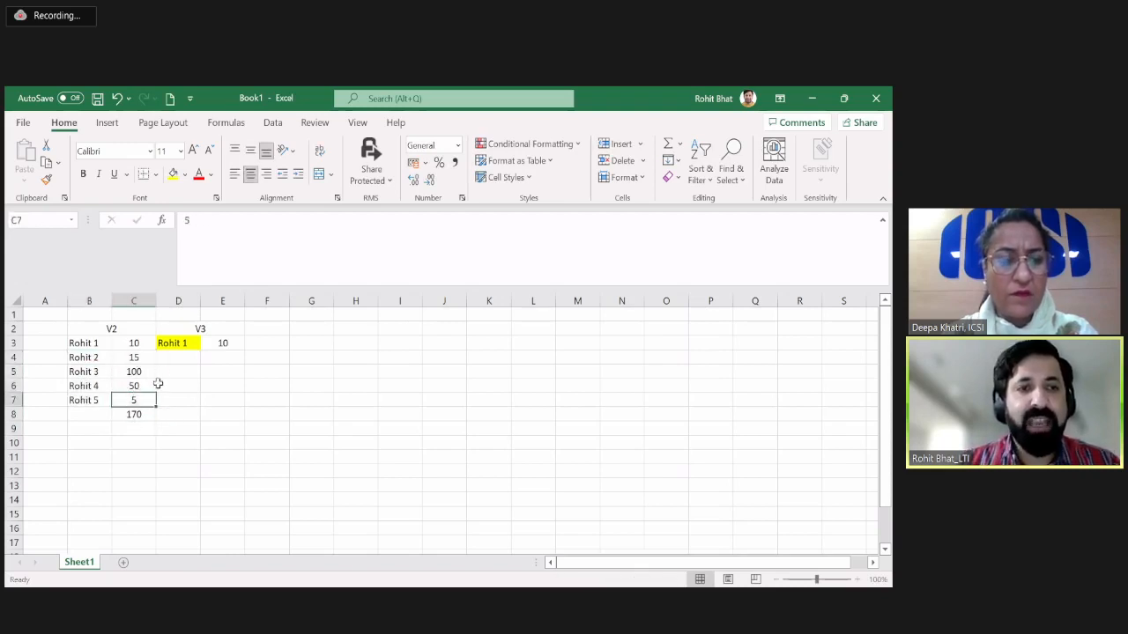
{"action": "left_click", "coordinate": [144, 412]}
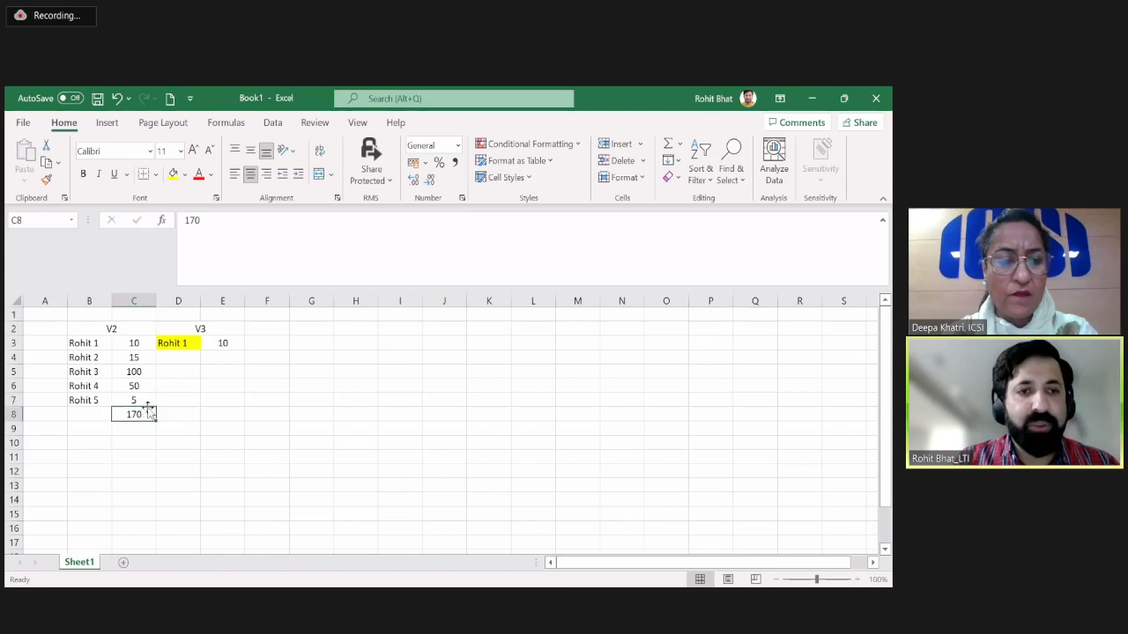
{"action": "left_click", "coordinate": [183, 343]}
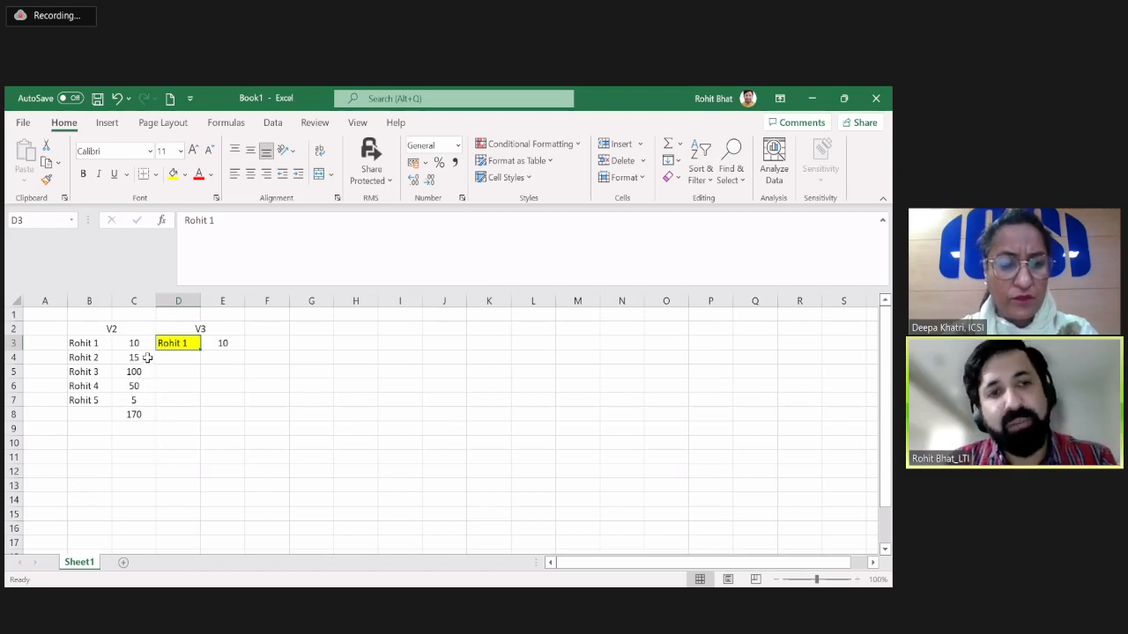
{"action": "left_click_drag", "start_coordinate": [148, 356], "coordinate": [138, 398]}
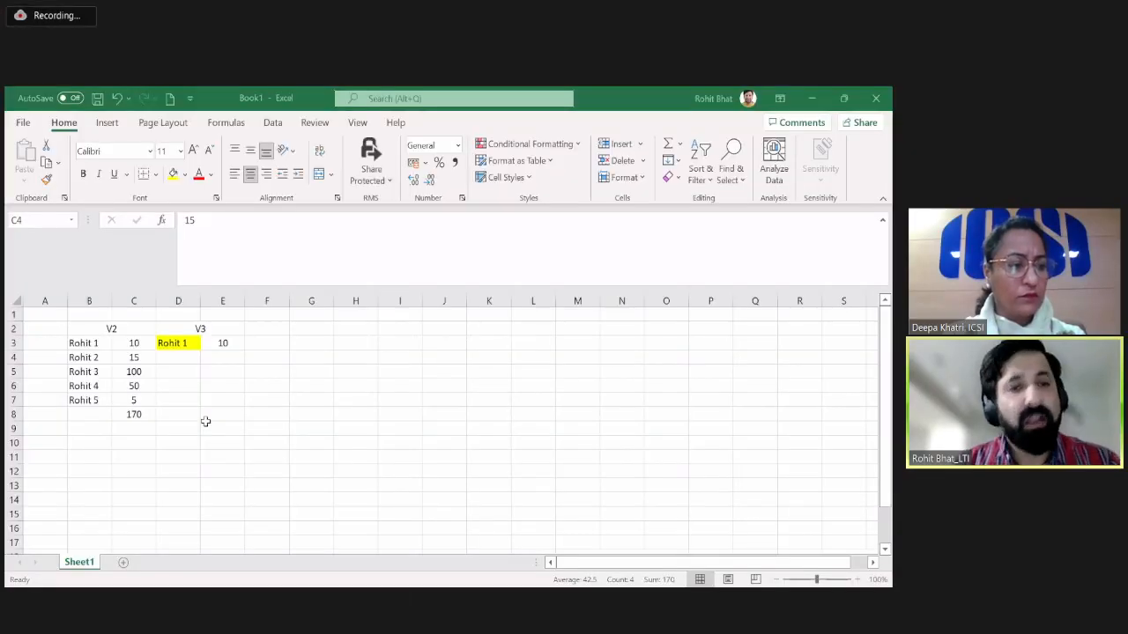
{"action": "left_click", "coordinate": [192, 374]}
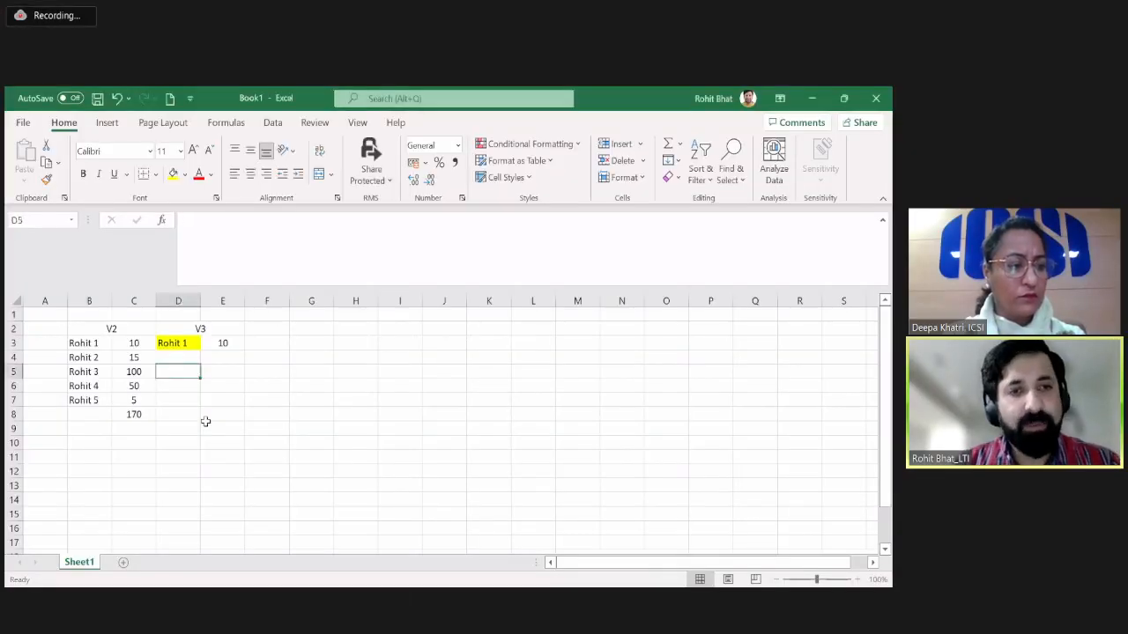
{"action": "left_click", "coordinate": [222, 373]}
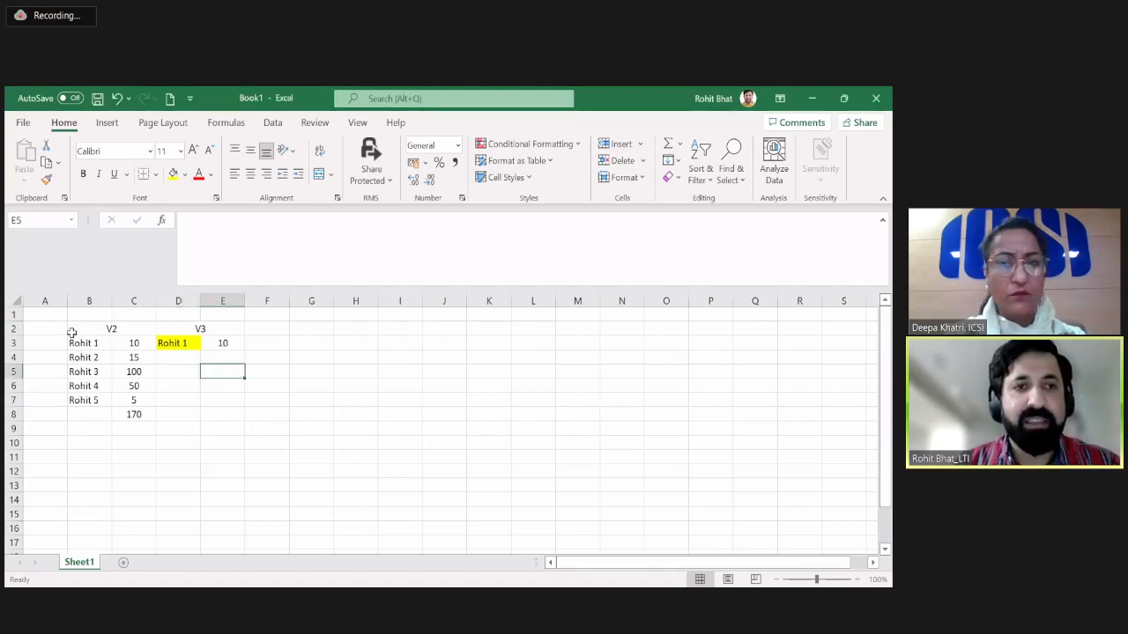
{"action": "left_click_drag", "start_coordinate": [70, 331], "coordinate": [136, 357]}
{"action": "left_click_drag", "start_coordinate": [204, 448], "coordinate": [213, 409]}
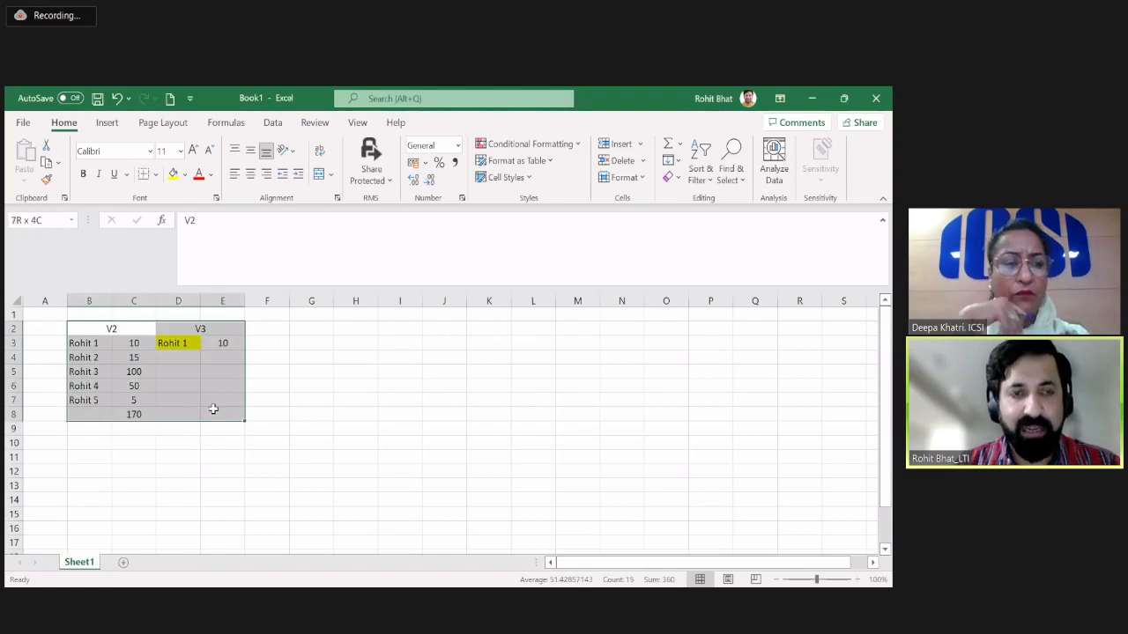
{"action": "left_click", "coordinate": [183, 472]}
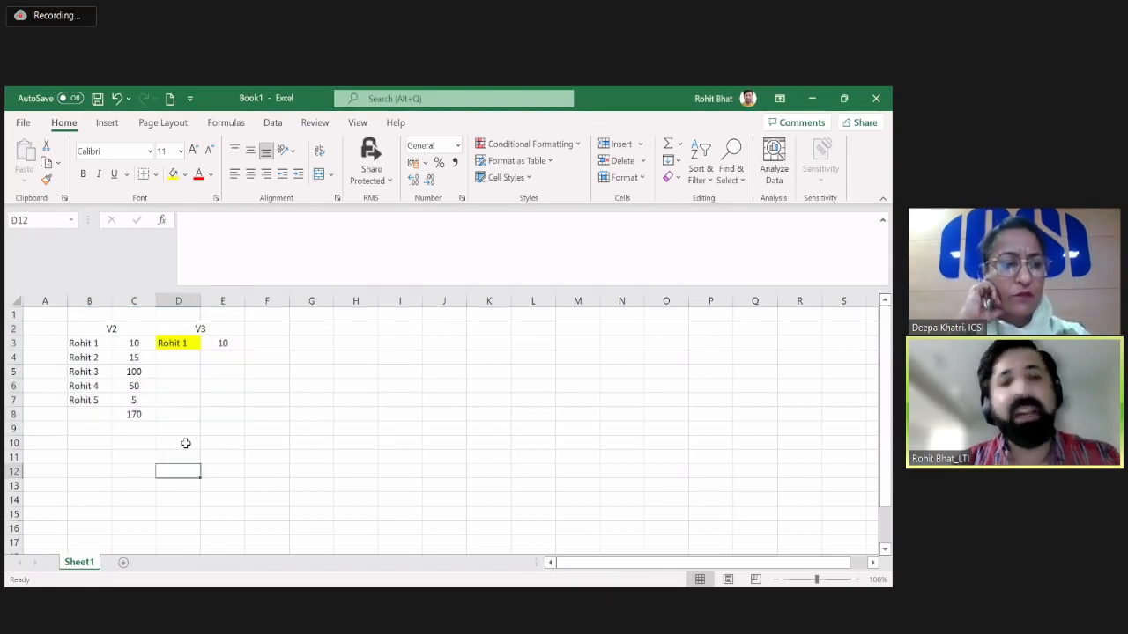
Merge and center the blank cells D10:E10 below the comparison.
{"action": "left_click", "coordinate": [182, 442]}
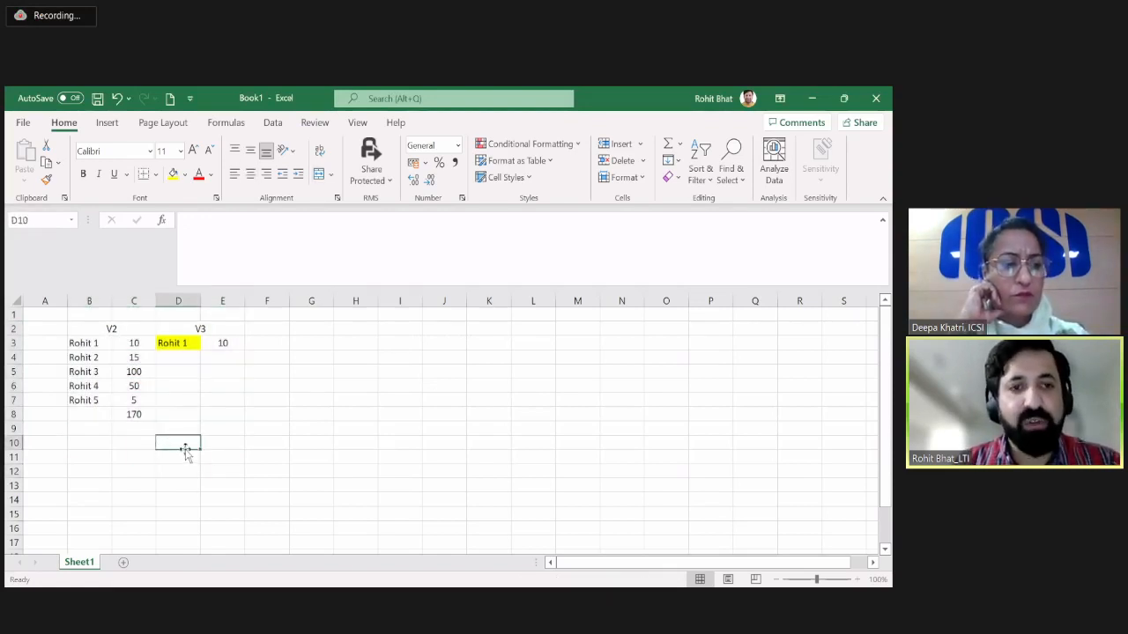
{"action": "left_click_drag", "start_coordinate": [186, 448], "coordinate": [216, 443]}
{"action": "left_click", "coordinate": [322, 173]}
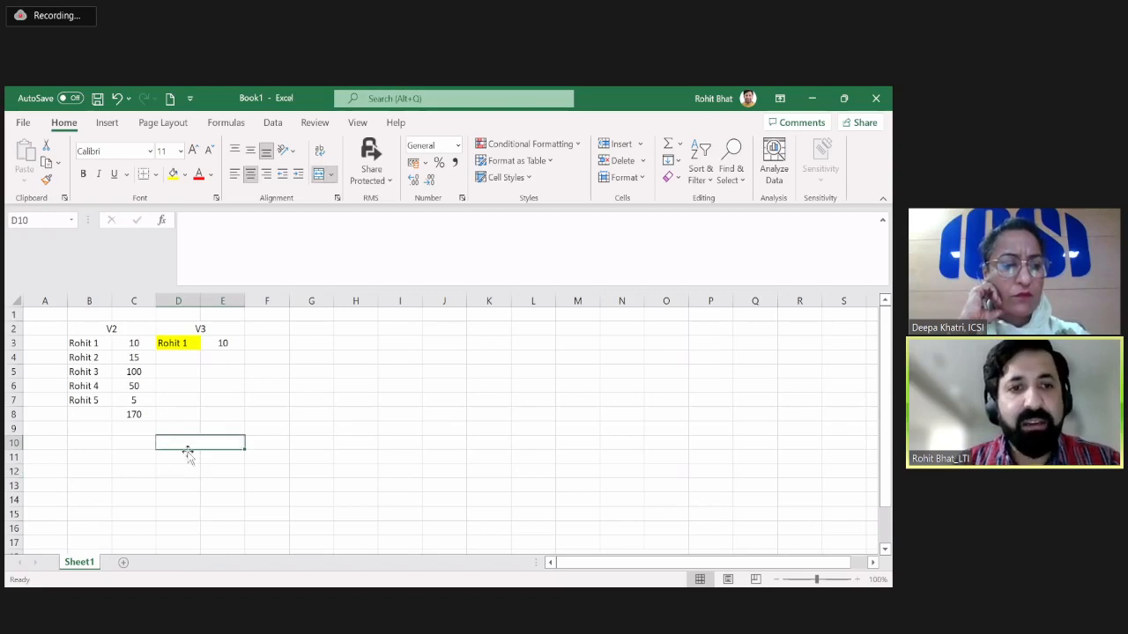
{"action": "double_click", "coordinate": [197, 444]}
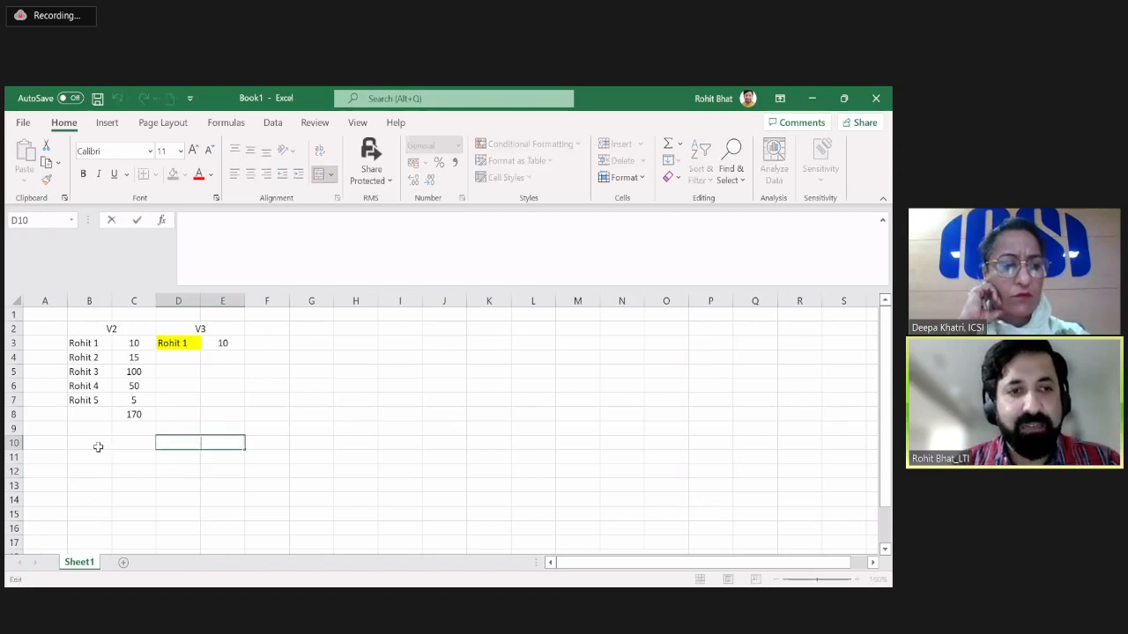
{"action": "left_click_drag", "start_coordinate": [96, 445], "coordinate": [132, 443]}
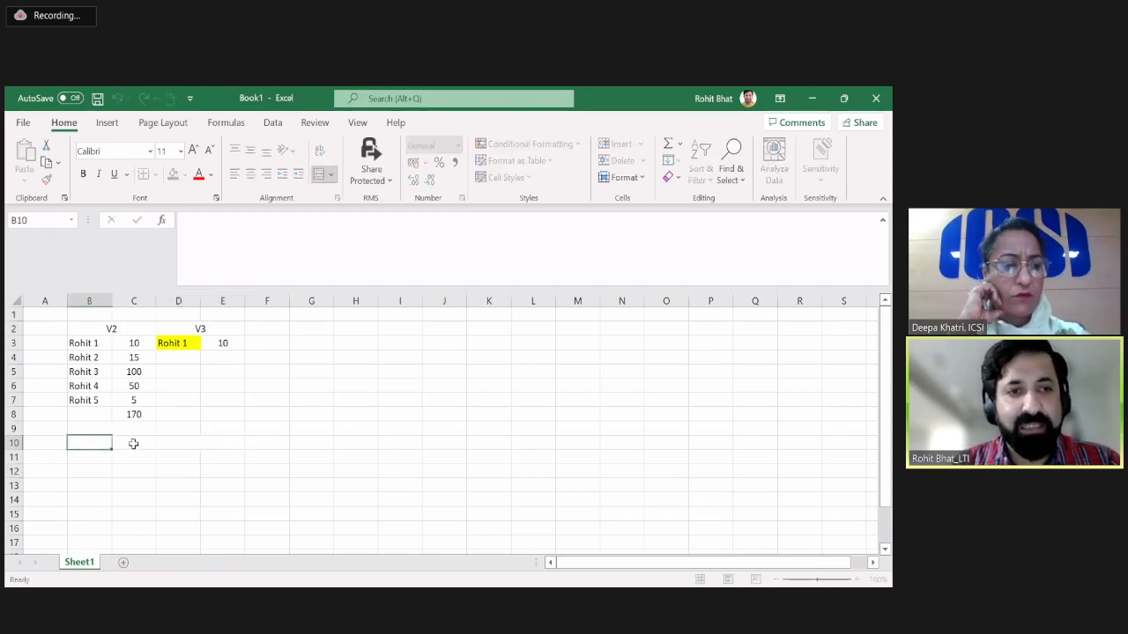
Insert two blank columns at column D, between the V2 and V3 blocks.
{"action": "left_click", "coordinate": [181, 300]}
{"action": "key", "text": "ctrl+shift+plus"}
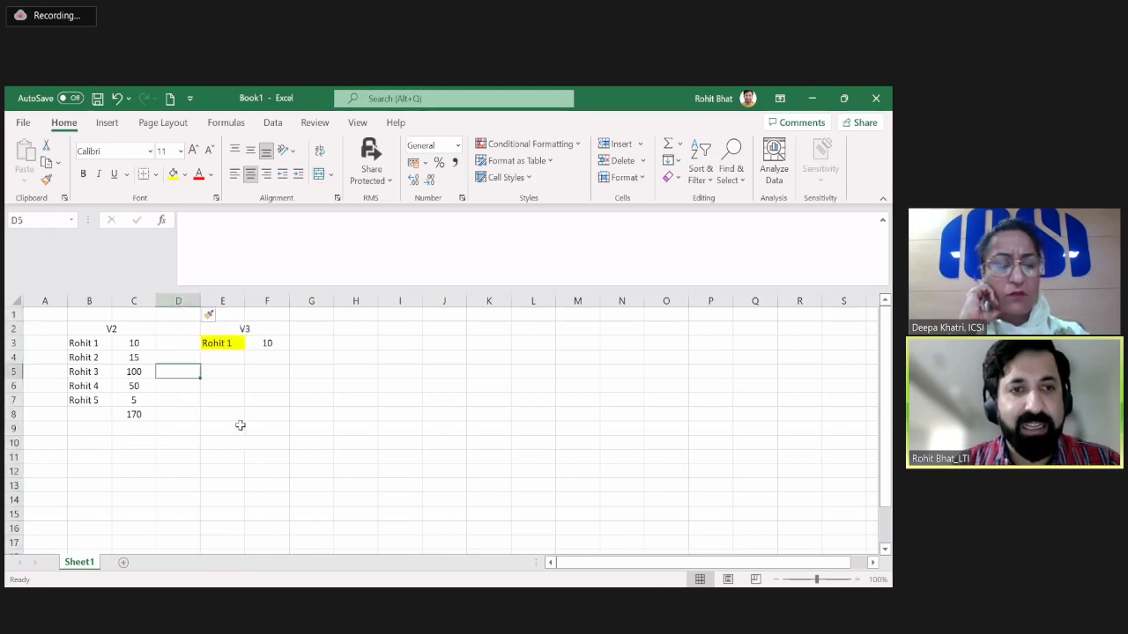
{"action": "left_click", "coordinate": [181, 329]}
{"action": "left_click", "coordinate": [180, 301]}
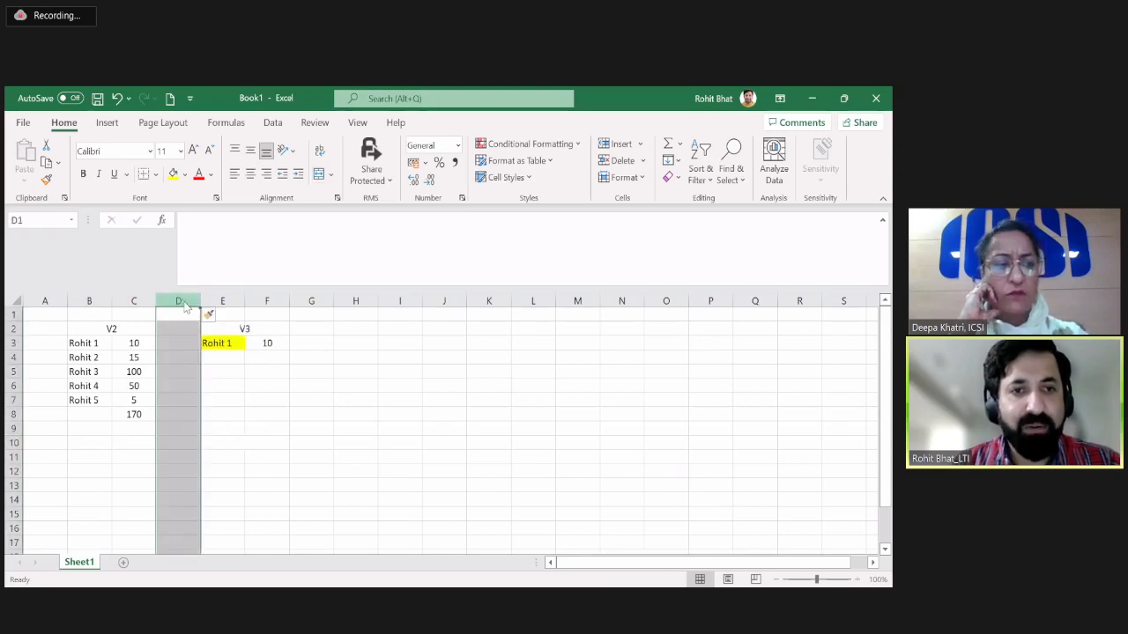
{"action": "key", "text": "ctrl+shift+plus"}
Merge and center D2:E2 and enter V3 as the heading there.
{"action": "left_click", "coordinate": [184, 331]}
{"action": "left_click_drag", "start_coordinate": [184, 332], "coordinate": [225, 331]}
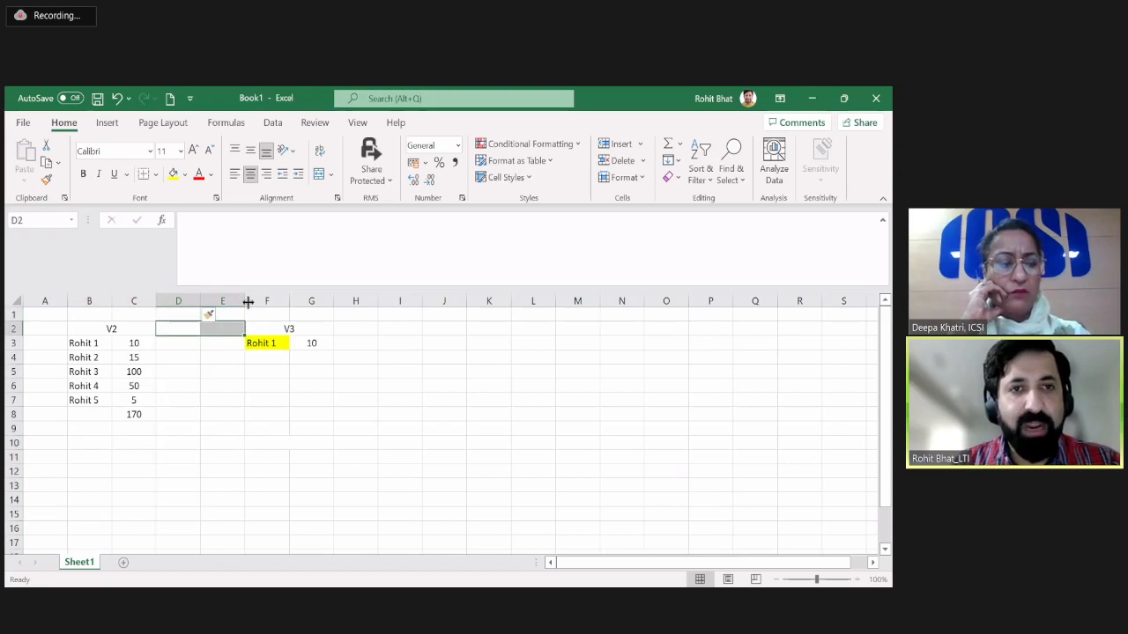
{"action": "left_click", "coordinate": [319, 174]}
{"action": "double_click", "coordinate": [204, 328]}
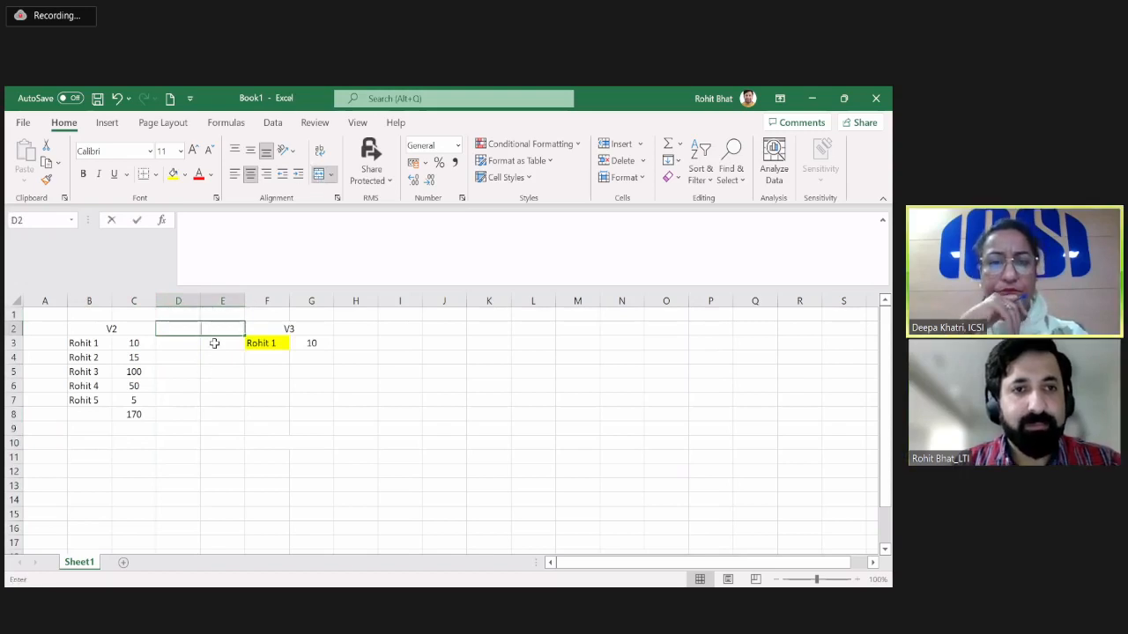
{"action": "type", "text": "V3"}
{"action": "key", "text": "Right"}
{"action": "key", "text": "Down"}
{"action": "key", "text": "Left"}
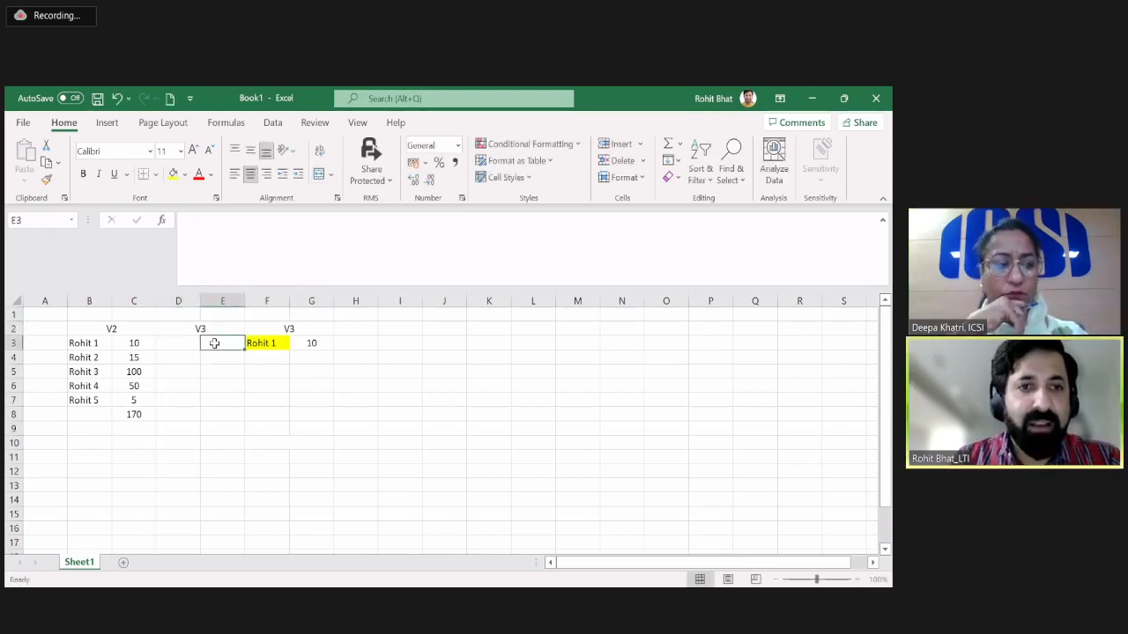
Clear the contents of the old V3 heading, name and value in F2:G3.
{"action": "key", "text": "Up"}
{"action": "key", "text": "Right"}
{"action": "key", "text": "shift+Down"}
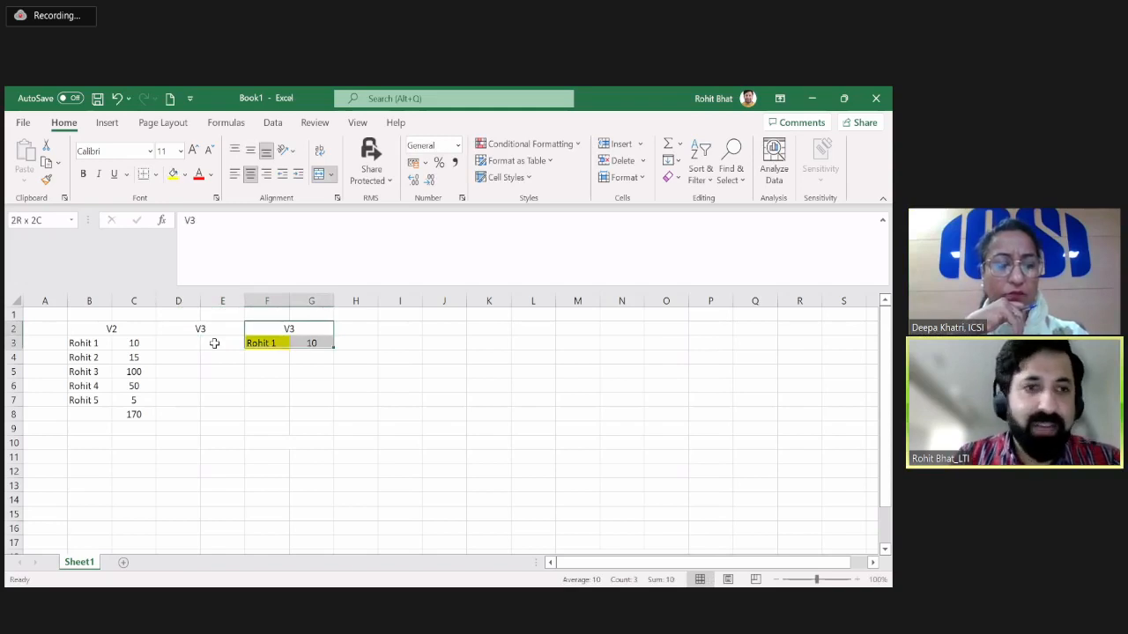
{"action": "key", "text": "Delete"}
Enter the sample name numbered 6 in D3 under V3, with the value 10 in E3.
{"action": "key", "text": "Down"}
{"action": "key", "text": "Left"}
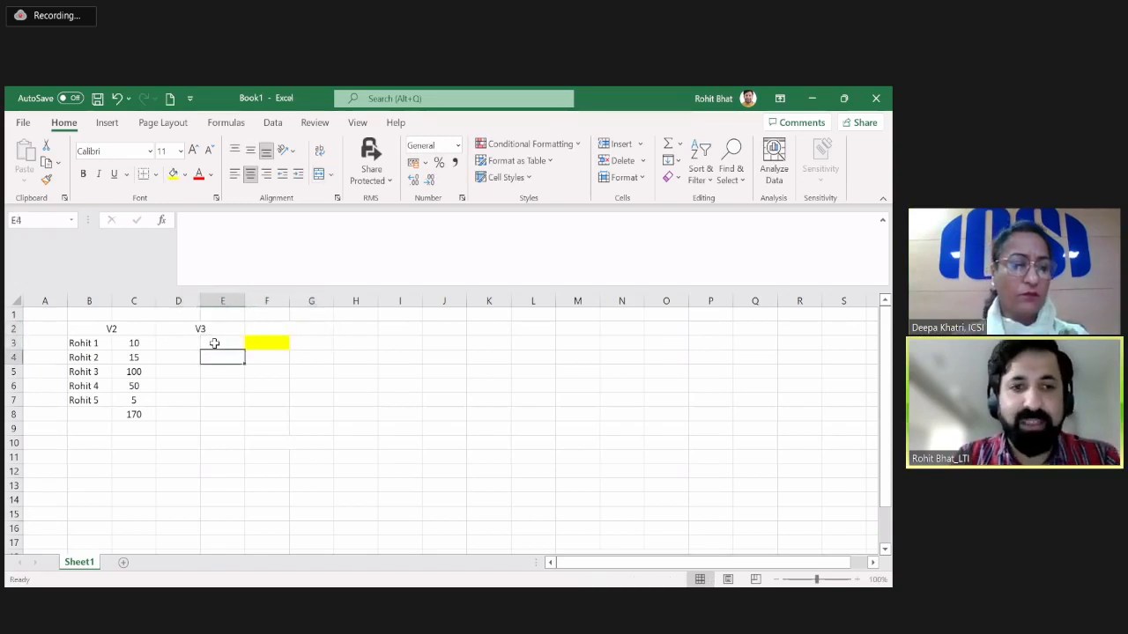
{"action": "key", "text": "Left"}
{"action": "type", "text": "Rohit6"}
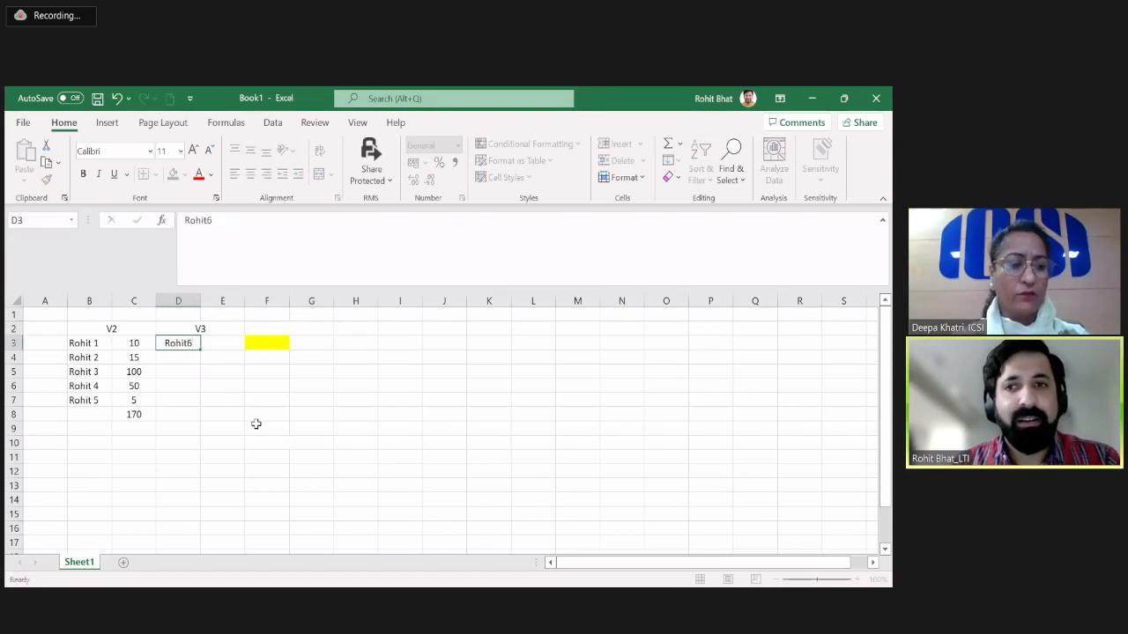
{"action": "key", "text": "Tab"}
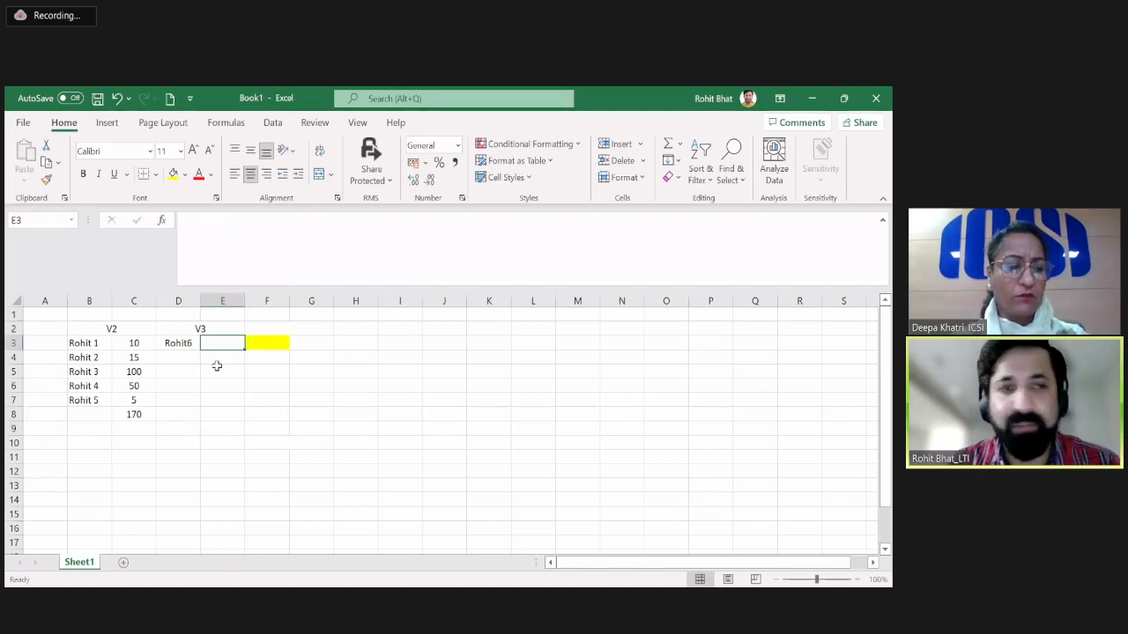
{"action": "type", "text": "10"}
{"action": "key", "text": "Return"}
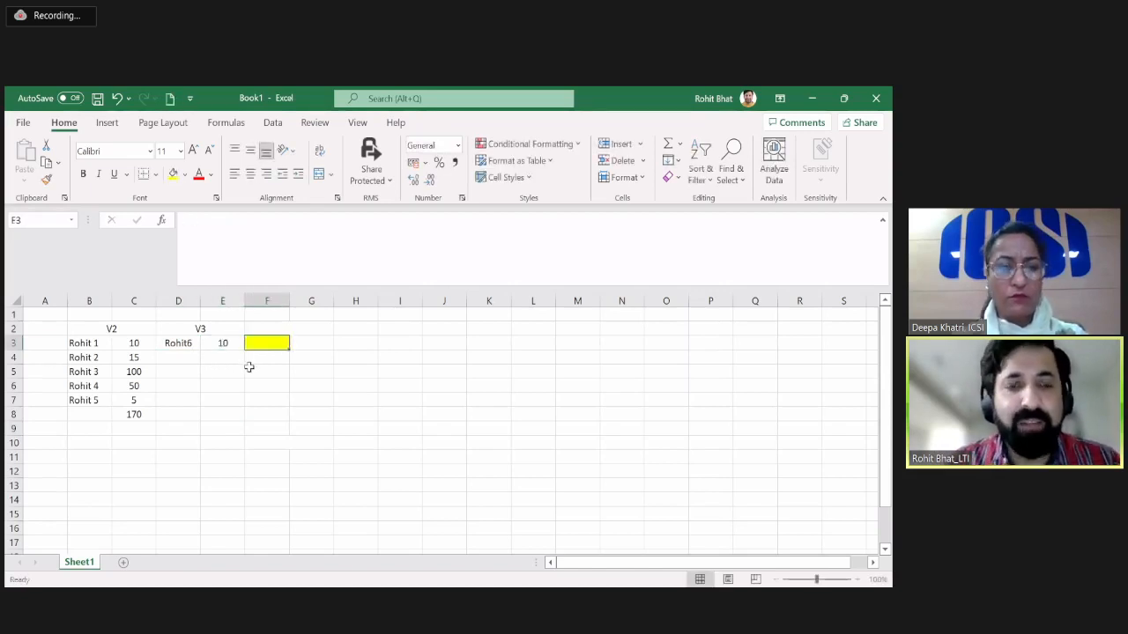
{"action": "left_click_drag", "start_coordinate": [134, 343], "coordinate": [128, 399]}
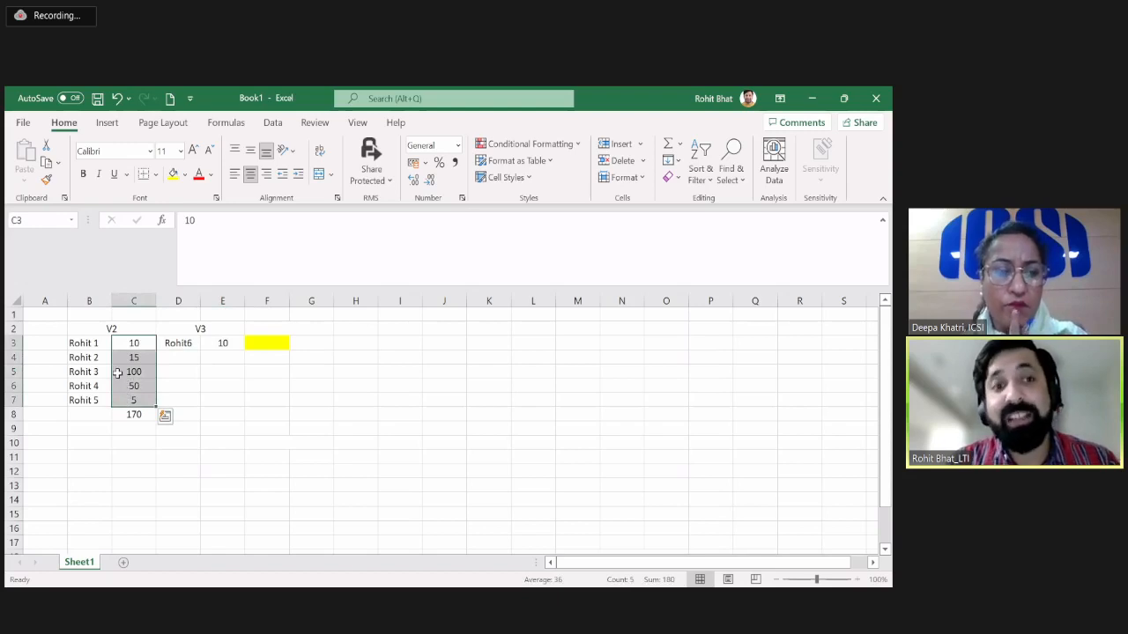
{"action": "left_click", "coordinate": [117, 349]}
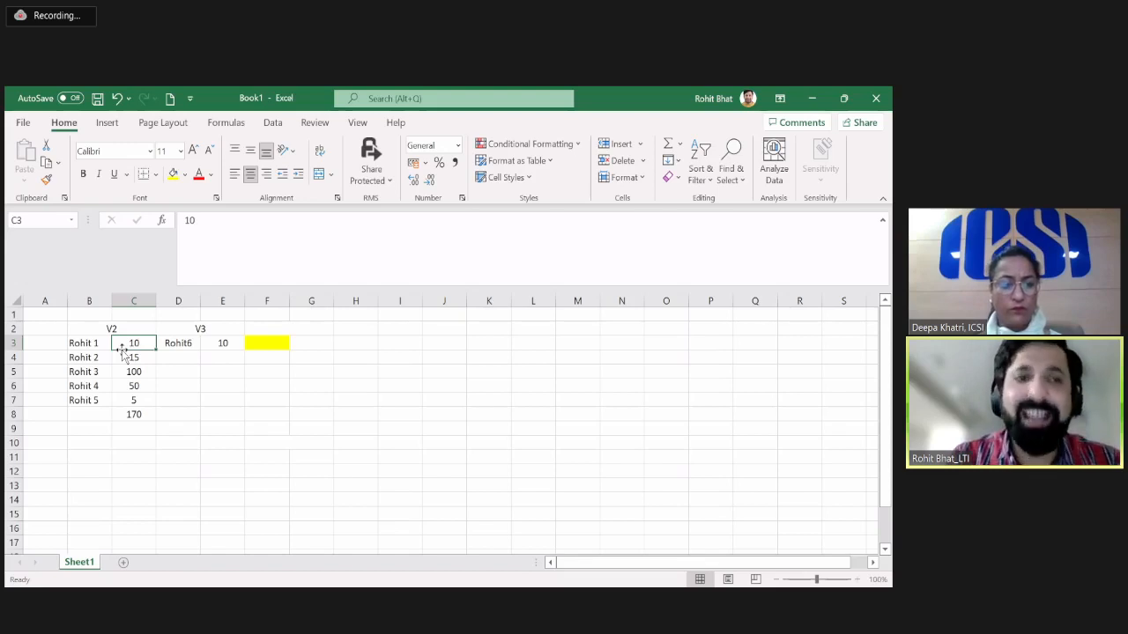
{"action": "left_click", "coordinate": [97, 357]}
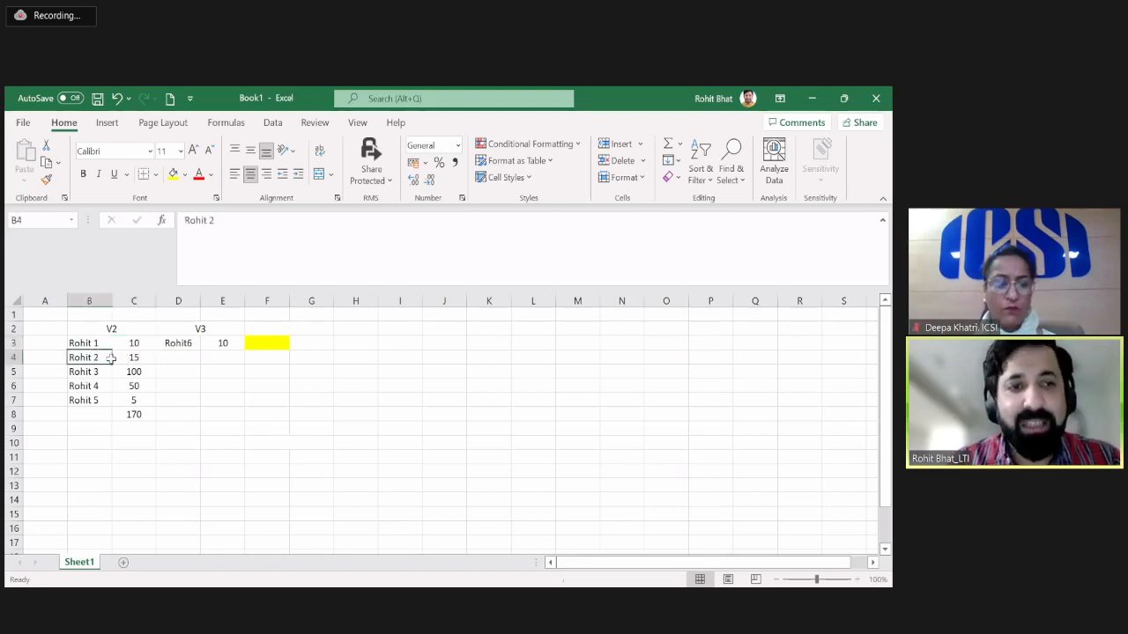
{"action": "left_click_drag", "start_coordinate": [111, 357], "coordinate": [137, 401]}
{"action": "left_click", "coordinate": [137, 401]}
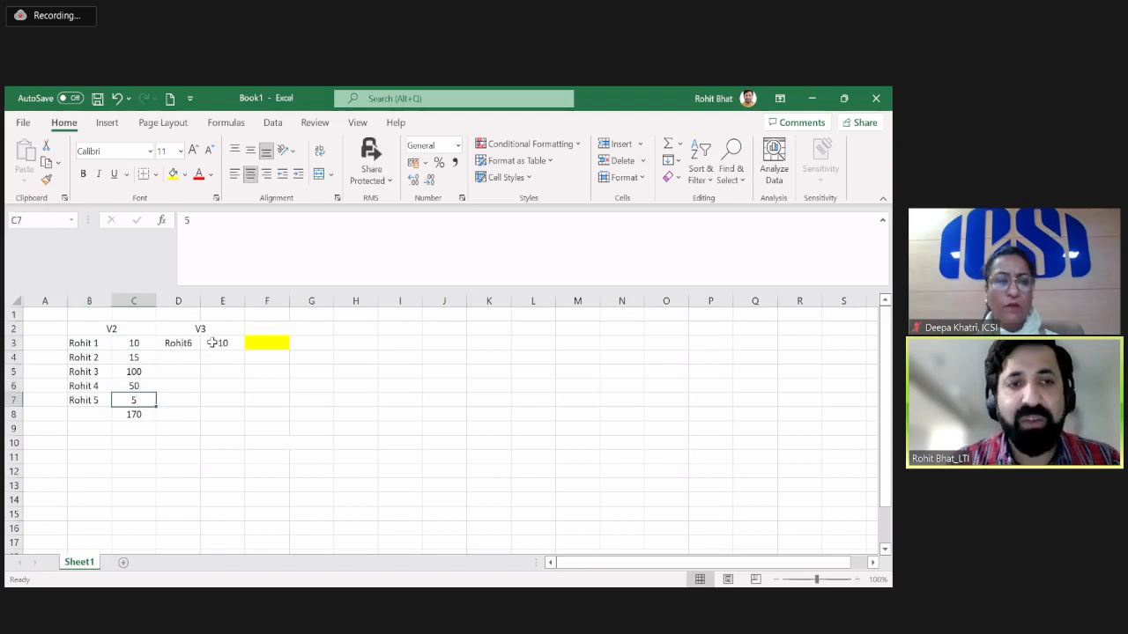
{"action": "left_click", "coordinate": [226, 353]}
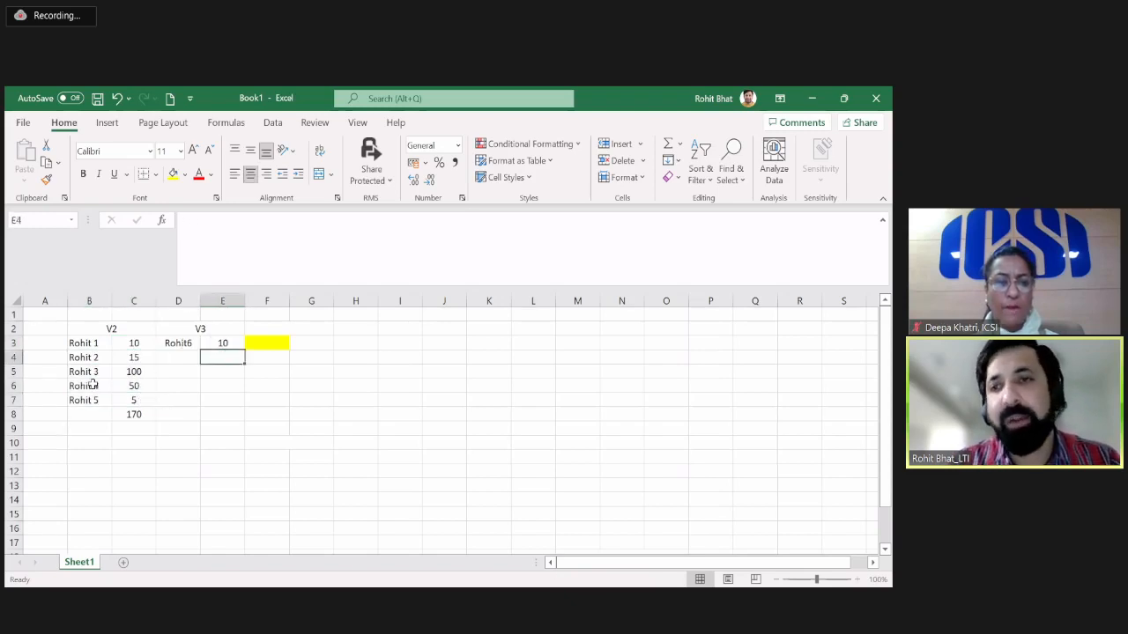